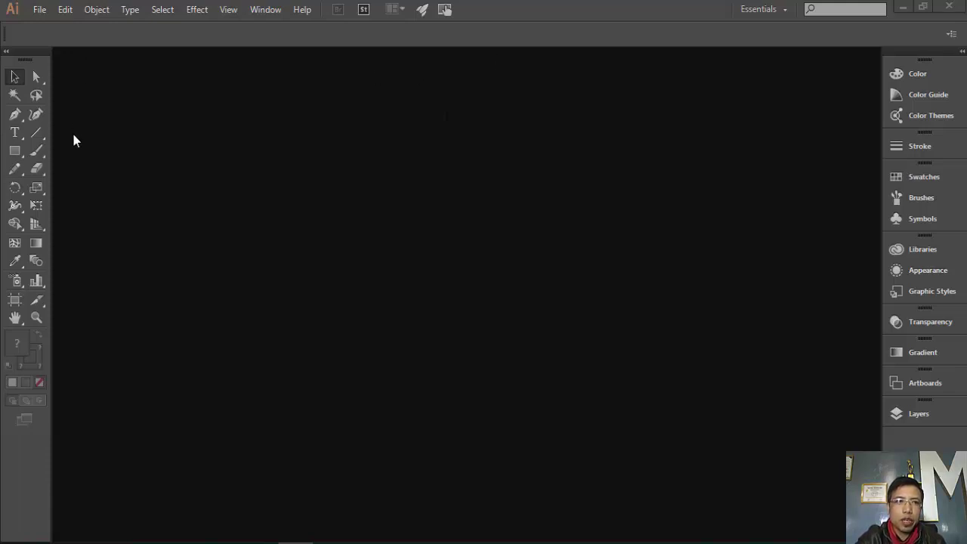
Step: Create a new 960 × 560 pt Basic RGB document with one artboard (Untitled-2)
{"action": "left_click_drag", "start_coordinate": [41, 156], "coordinate": [73, 167]}
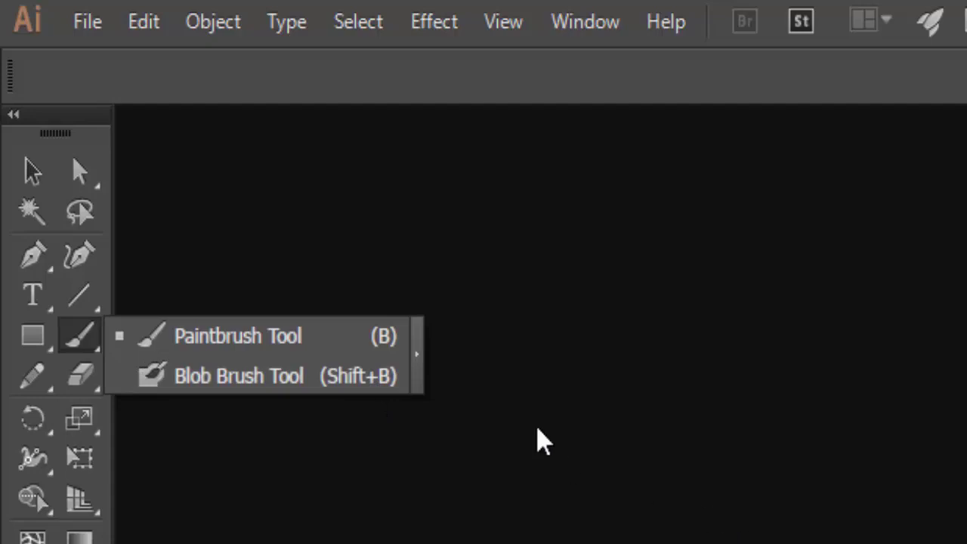
{"action": "left_click", "coordinate": [91, 27]}
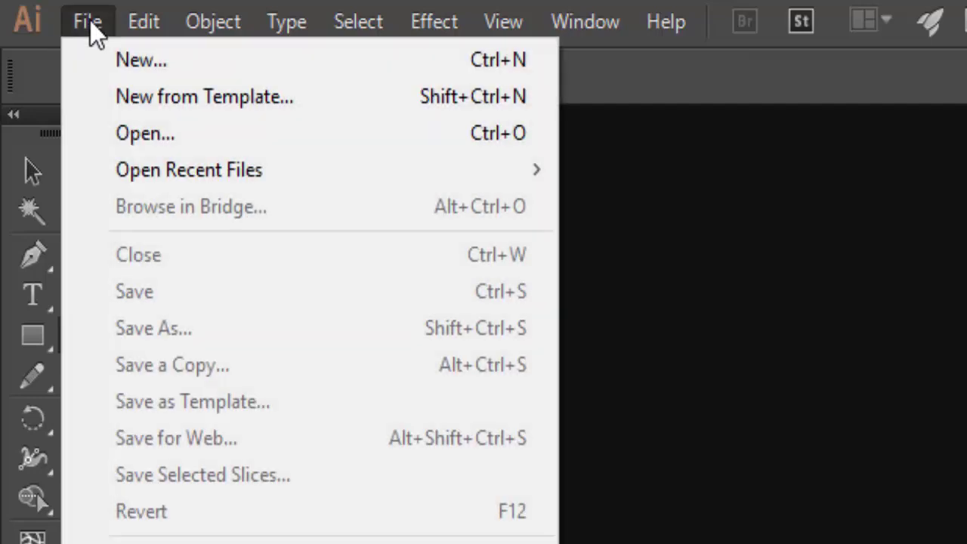
{"action": "left_click", "coordinate": [114, 62]}
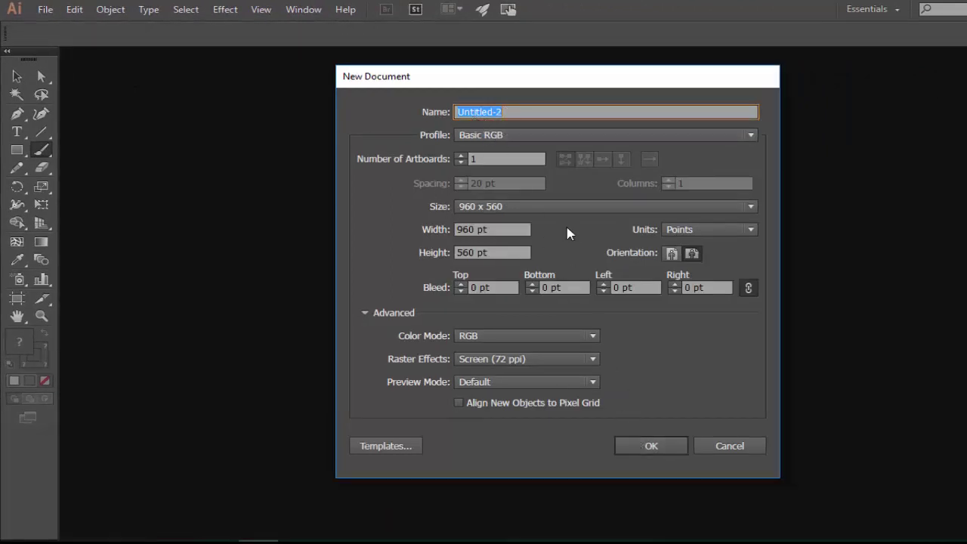
{"action": "left_click", "coordinate": [654, 447]}
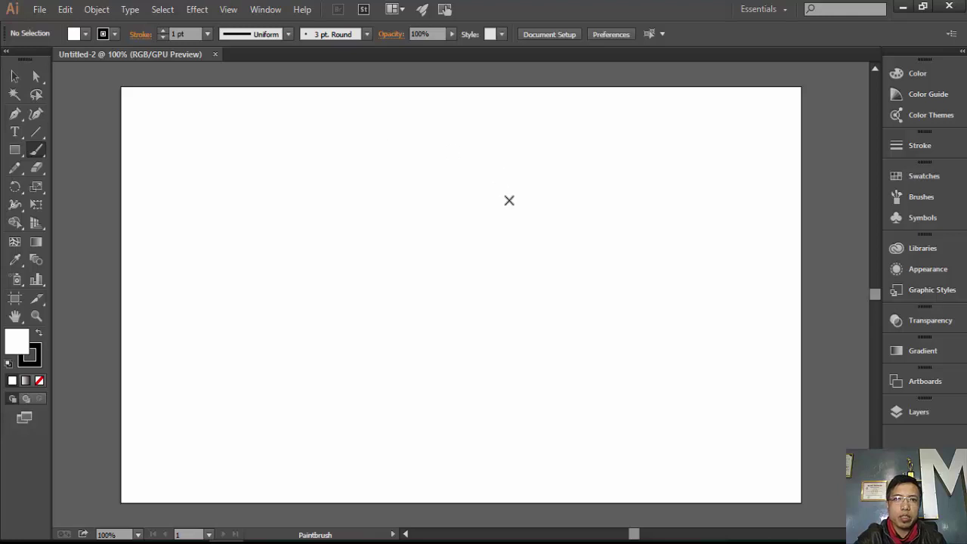
Step: Pick the Selection tool, then switch to the Blob Brush tool with Shift+B
{"action": "left_click", "coordinate": [14, 76]}
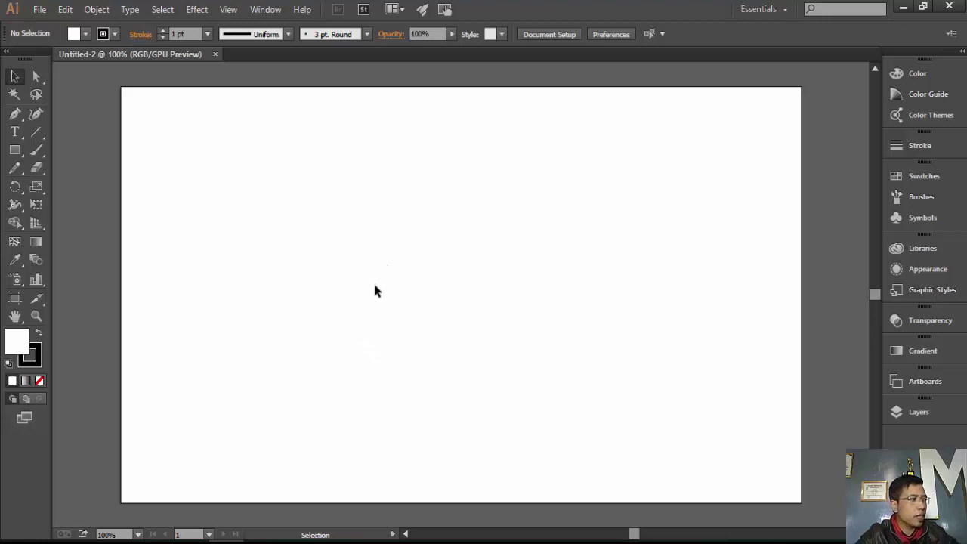
{"action": "key", "text": "shift"}
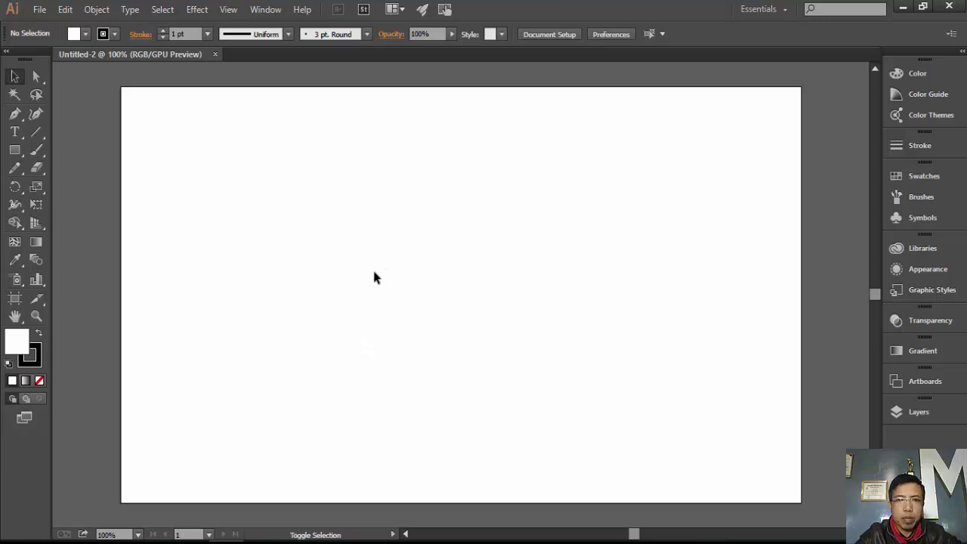
{"action": "key", "text": "shift+b"}
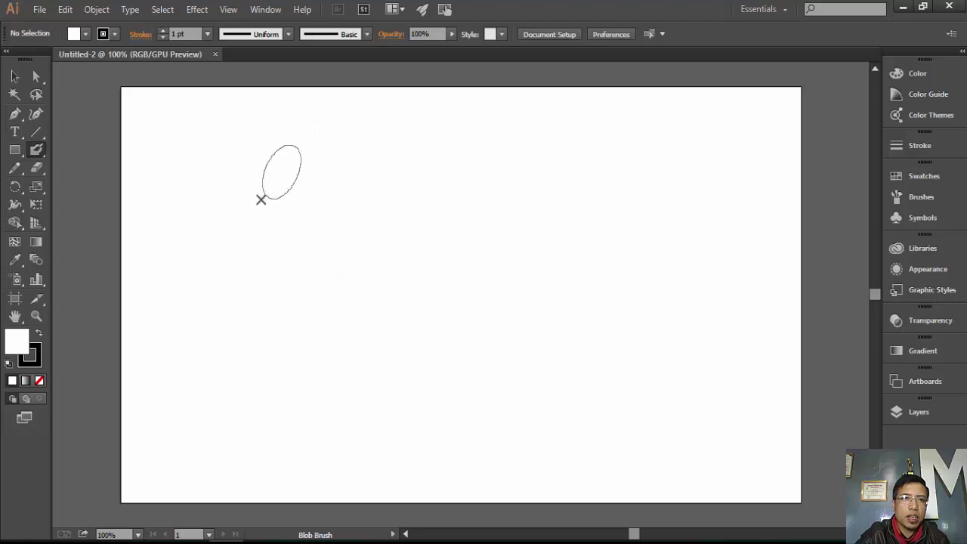
Step: Leave the Blob Brush options unchanged and paint a thick U-shaped stroke looping to the right
{"action": "double_click", "coordinate": [38, 152]}
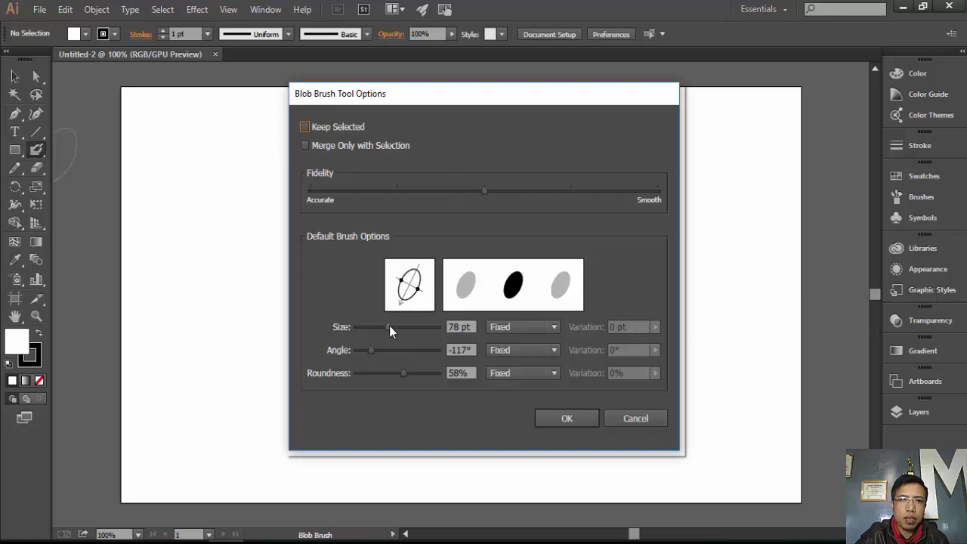
{"action": "left_click", "coordinate": [624, 419]}
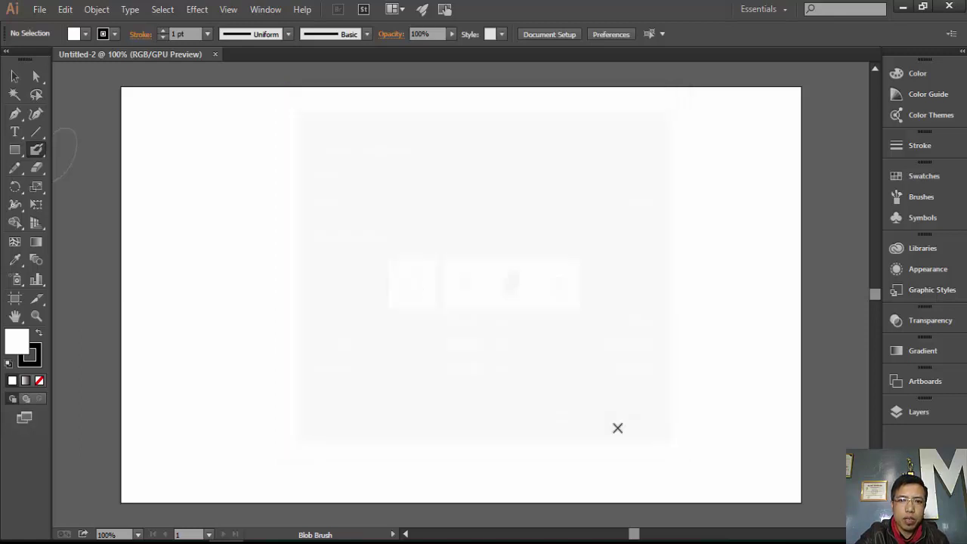
{"action": "left_click_drag", "start_coordinate": [456, 190], "coordinate": [563, 175]}
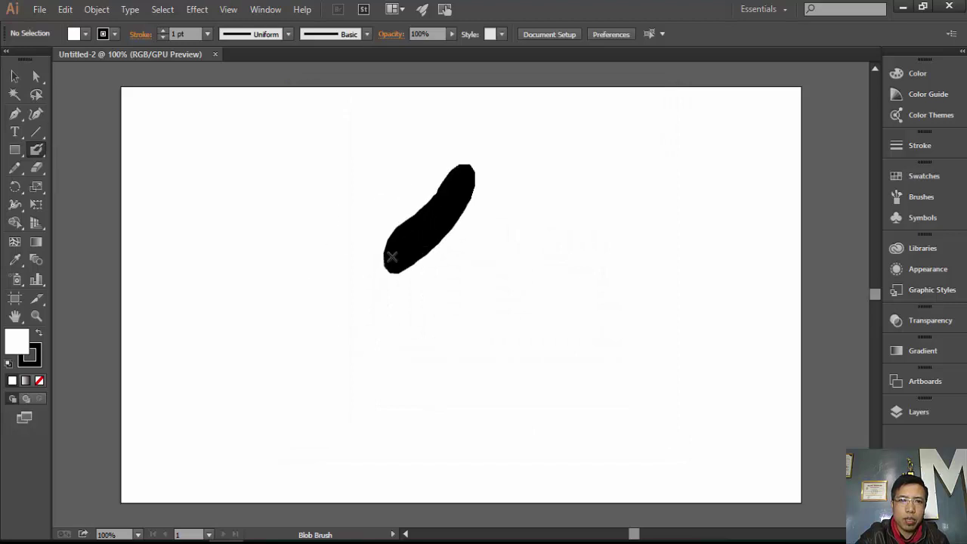
{"action": "mouse_move", "coordinate": [510, 295]}
{"action": "left_mouse_down"}
{"action": "mouse_move", "coordinate": [627, 189]}
{"action": "mouse_move", "coordinate": [660, 323]}
{"action": "mouse_move", "coordinate": [719, 194]}
{"action": "mouse_move", "coordinate": [749, 290]}
{"action": "mouse_move", "coordinate": [766, 283]}
{"action": "left_mouse_up"}
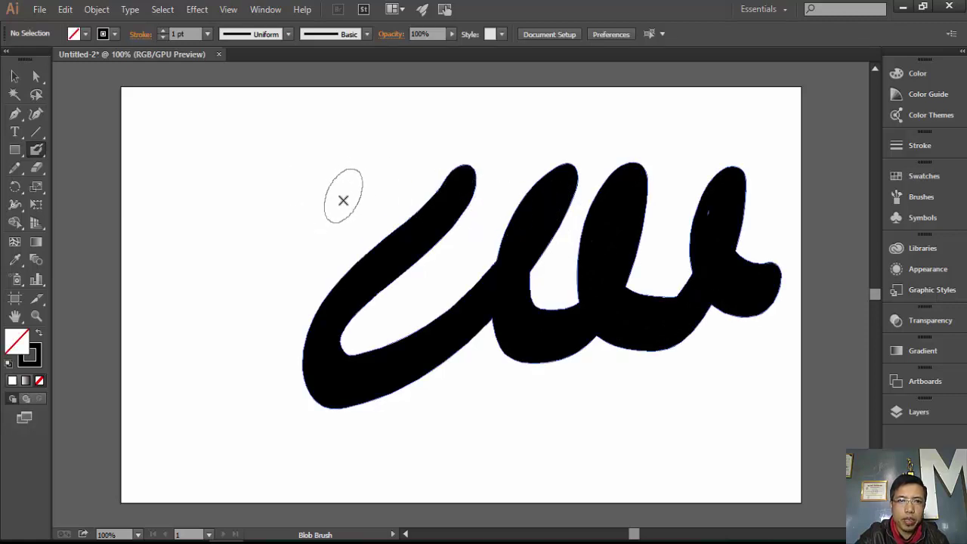
Step: Set the Blob Brush to 47 pt size, 0° angle and 100% roundness
{"action": "double_click", "coordinate": [35, 152]}
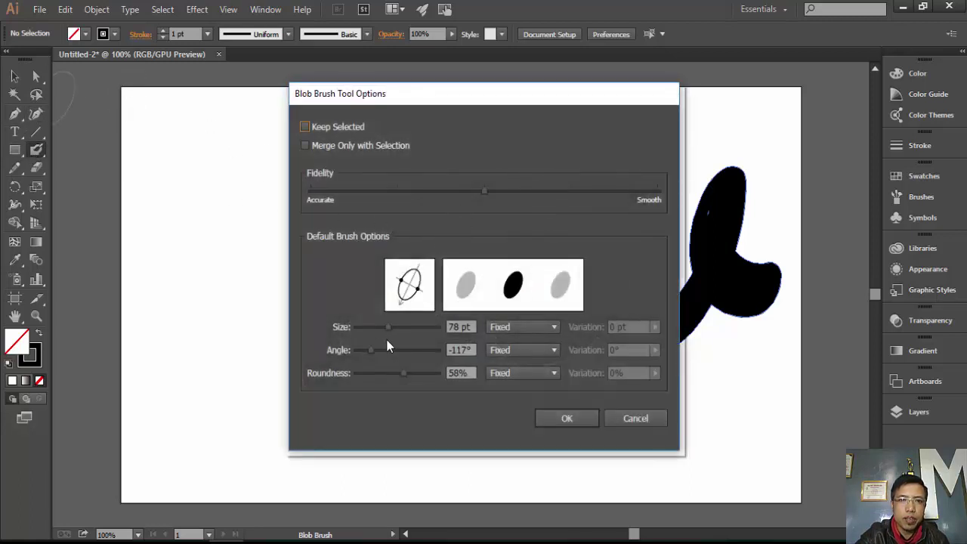
{"action": "left_click_drag", "start_coordinate": [368, 346], "coordinate": [401, 345]}
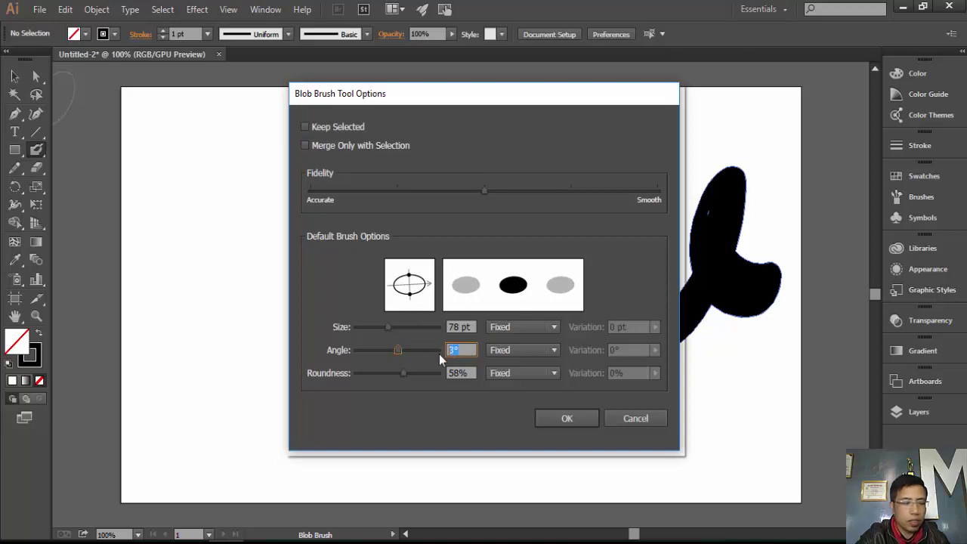
{"action": "type", "text": "0"}
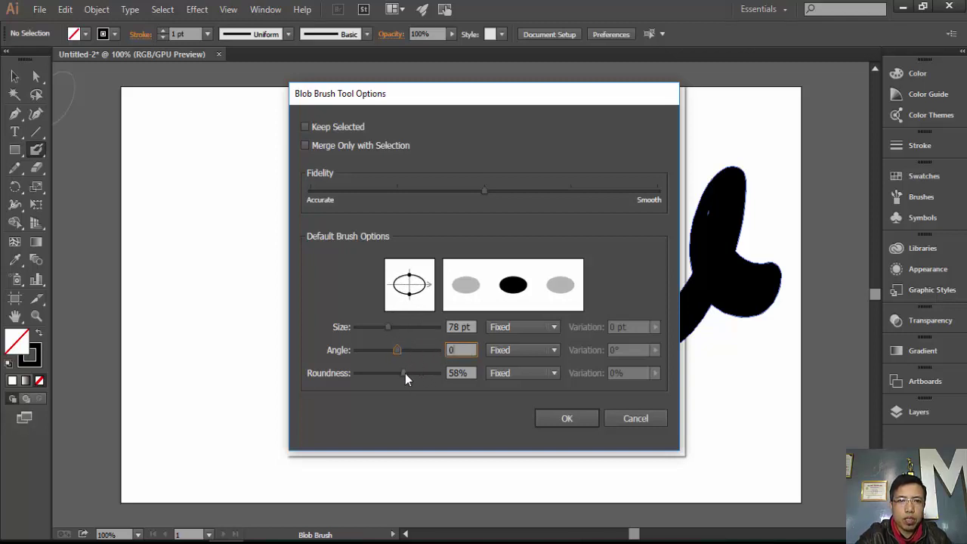
{"action": "mouse_move", "coordinate": [405, 373]}
{"action": "left_mouse_down"}
{"action": "mouse_move", "coordinate": [393, 373]}
{"action": "mouse_move", "coordinate": [454, 371]}
{"action": "left_mouse_up"}
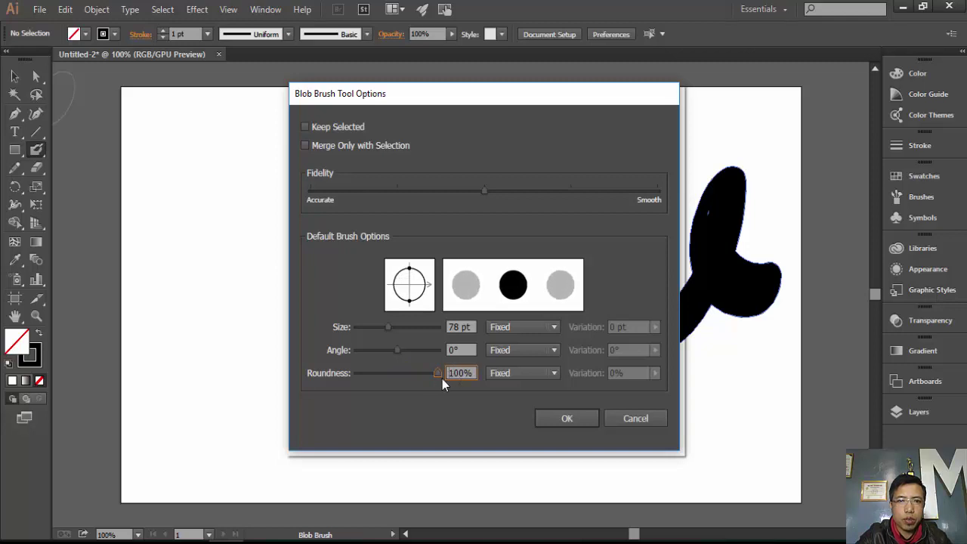
{"action": "left_click_drag", "start_coordinate": [387, 325], "coordinate": [374, 327]}
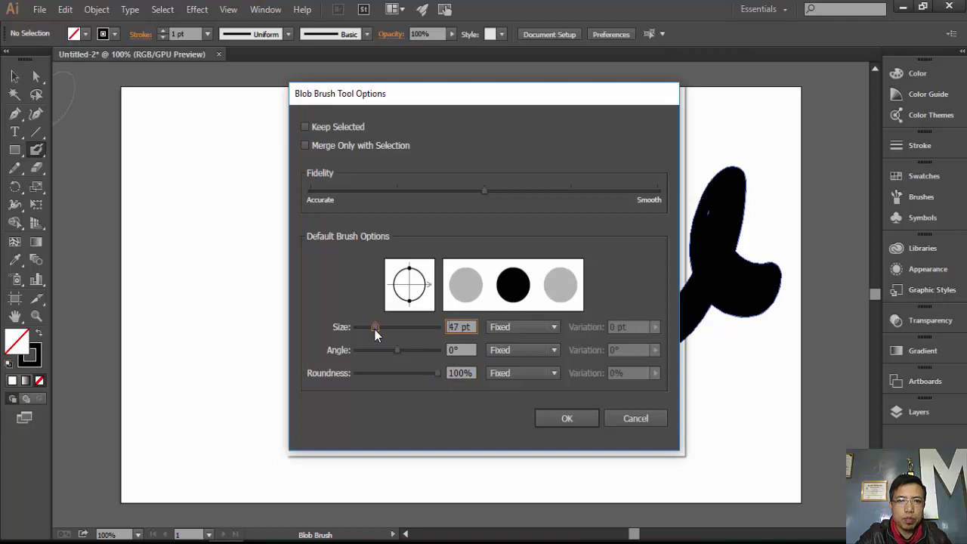
{"action": "left_click", "coordinate": [574, 422]}
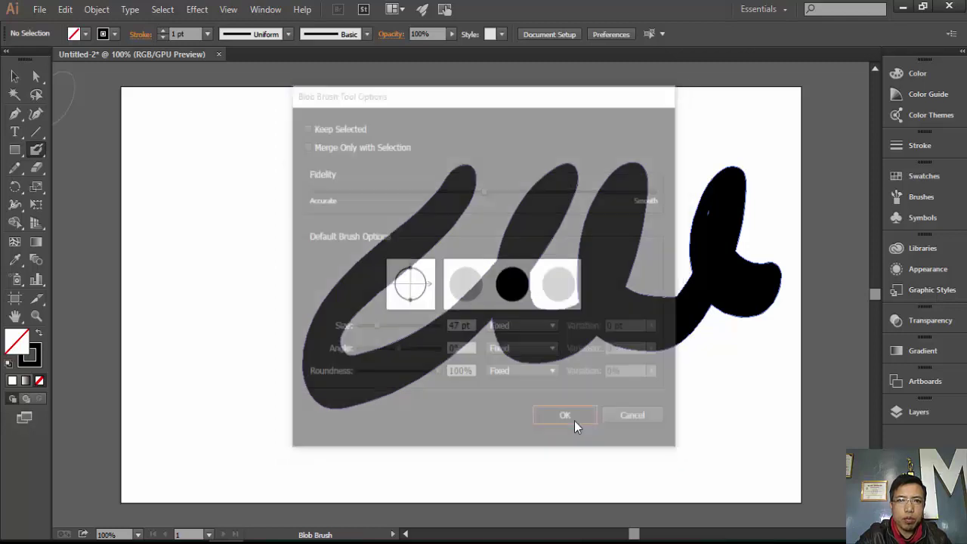
Step: Paint two more 47 pt Blob Brush strokes, then marquee-select everything and delete it
{"action": "mouse_move", "coordinate": [264, 186]}
{"action": "left_mouse_down"}
{"action": "mouse_move", "coordinate": [190, 219]}
{"action": "mouse_move", "coordinate": [278, 253]}
{"action": "mouse_move", "coordinate": [272, 301]}
{"action": "mouse_move", "coordinate": [354, 172]}
{"action": "mouse_move", "coordinate": [436, 108]}
{"action": "mouse_move", "coordinate": [531, 119]}
{"action": "mouse_move", "coordinate": [589, 174]}
{"action": "mouse_move", "coordinate": [664, 185]}
{"action": "left_mouse_up"}
{"action": "left_click_drag", "start_coordinate": [787, 148], "coordinate": [752, 193]}
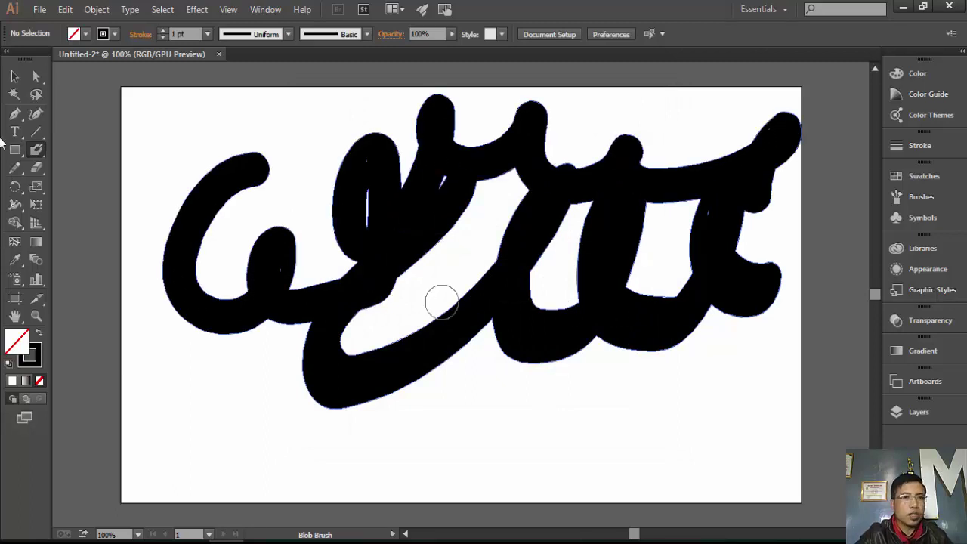
{"action": "left_click", "coordinate": [15, 76]}
{"action": "left_click_drag", "start_coordinate": [154, 114], "coordinate": [841, 430]}
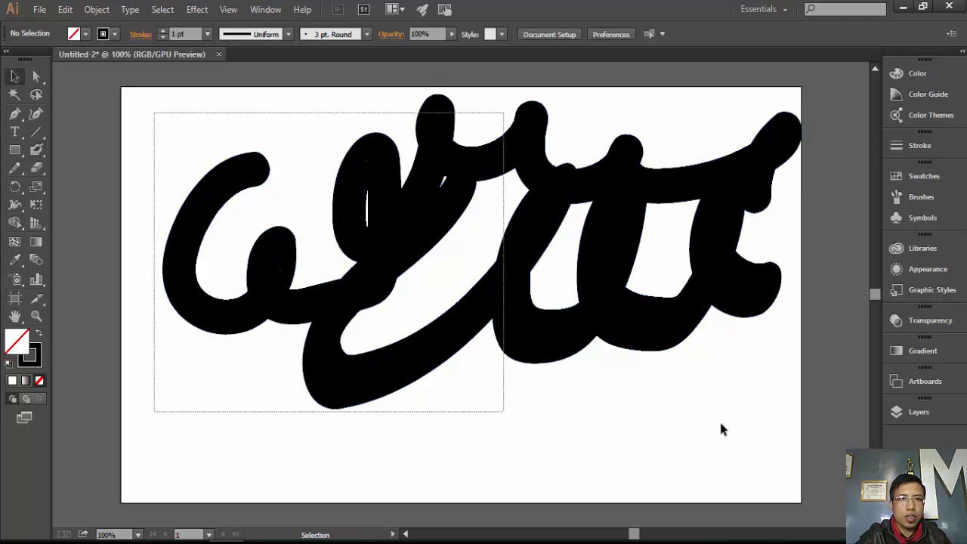
{"action": "key", "text": "Delete"}
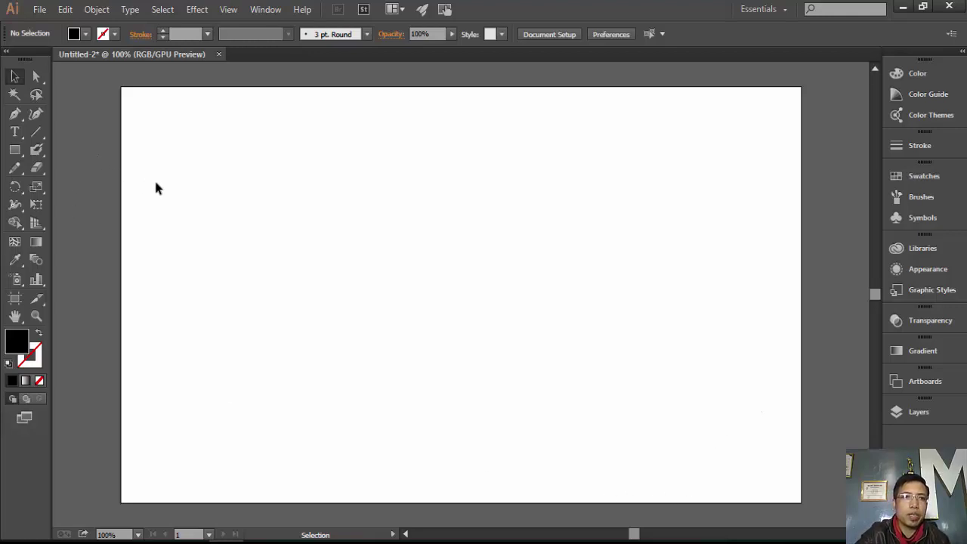
Step: Switch to the regular Paintbrush with a 5 pt stroke weight
{"action": "left_click", "coordinate": [39, 155]}
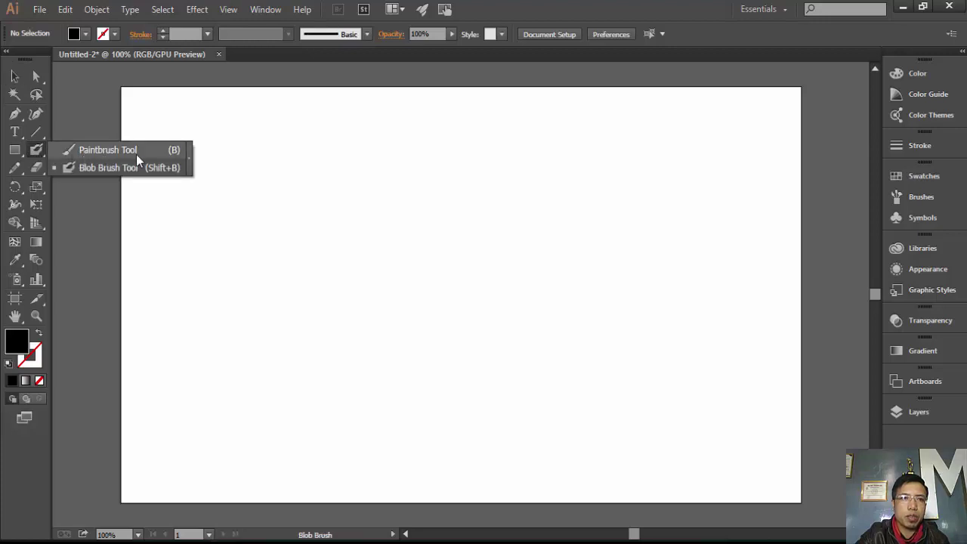
{"action": "left_click", "coordinate": [83, 152]}
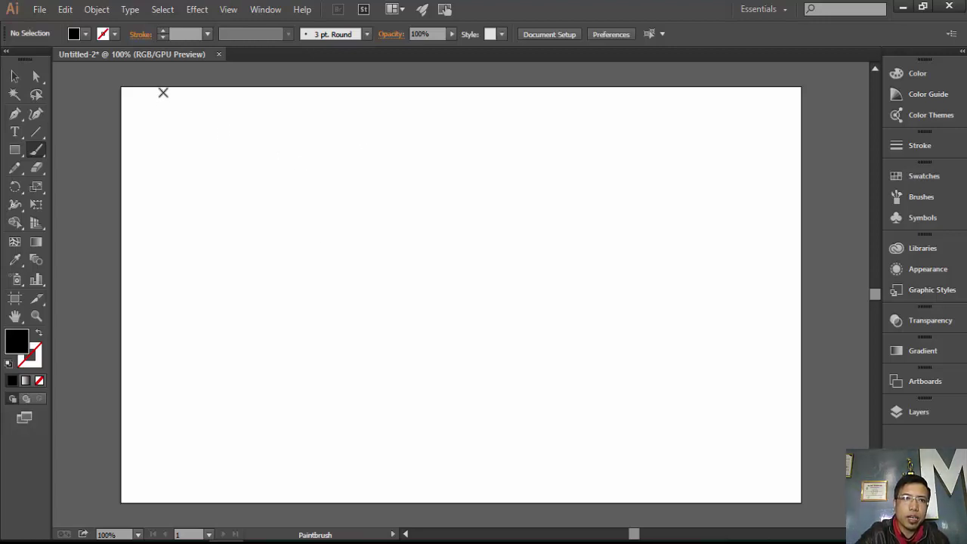
{"action": "left_click", "coordinate": [206, 34]}
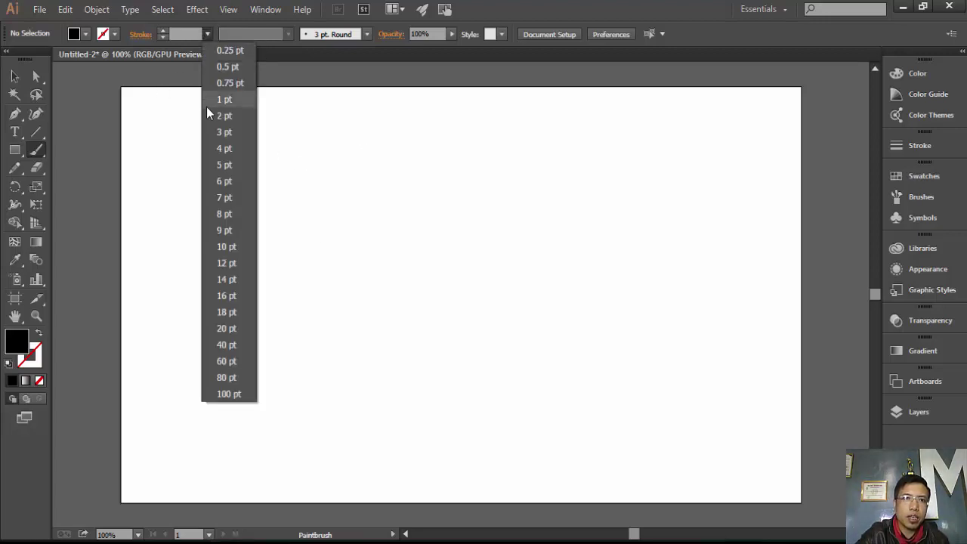
{"action": "left_click", "coordinate": [223, 165]}
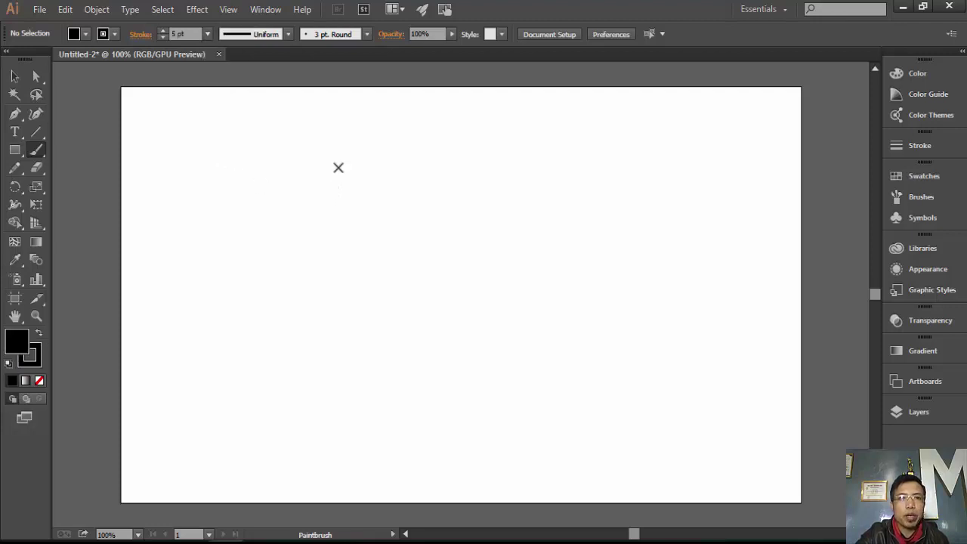
Step: Draw a freehand cursive stroke of three joined loops and select the path
{"action": "left_click_drag", "start_coordinate": [348, 167], "coordinate": [375, 171]}
{"action": "left_click_drag", "start_coordinate": [361, 238], "coordinate": [588, 221]}
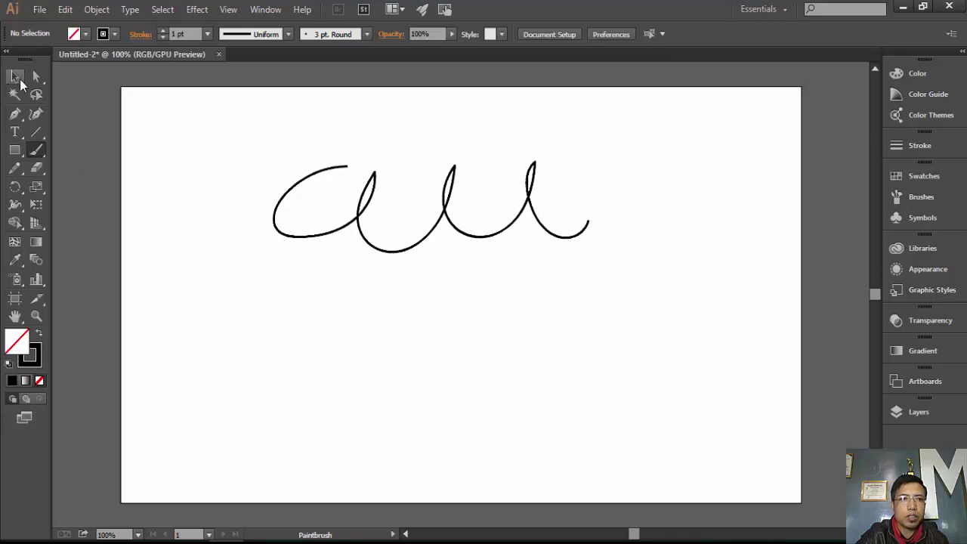
{"action": "left_click", "coordinate": [14, 76]}
{"action": "left_click", "coordinate": [363, 210]}
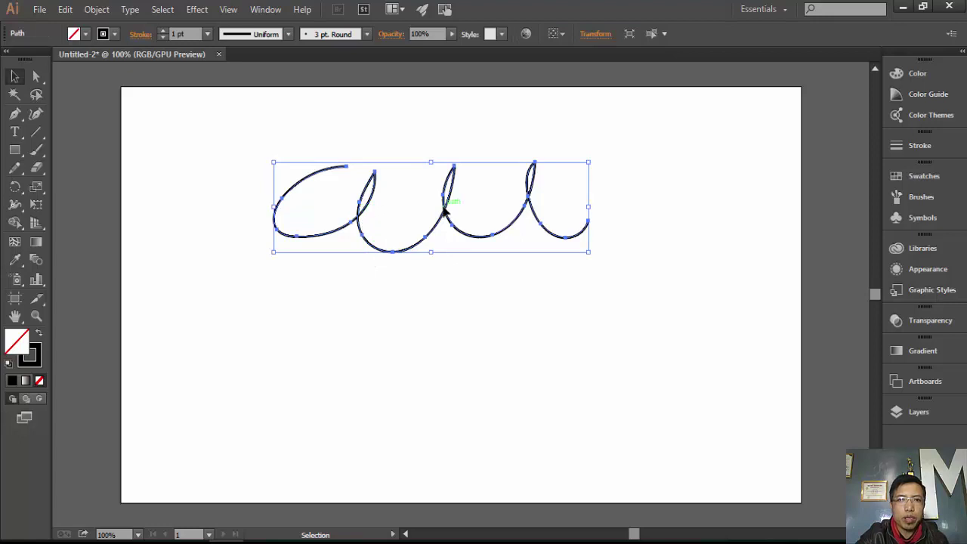
Step: Thicken the cursive stroke to 10 pt and move it lower on the artboard
{"action": "left_click", "coordinate": [206, 34]}
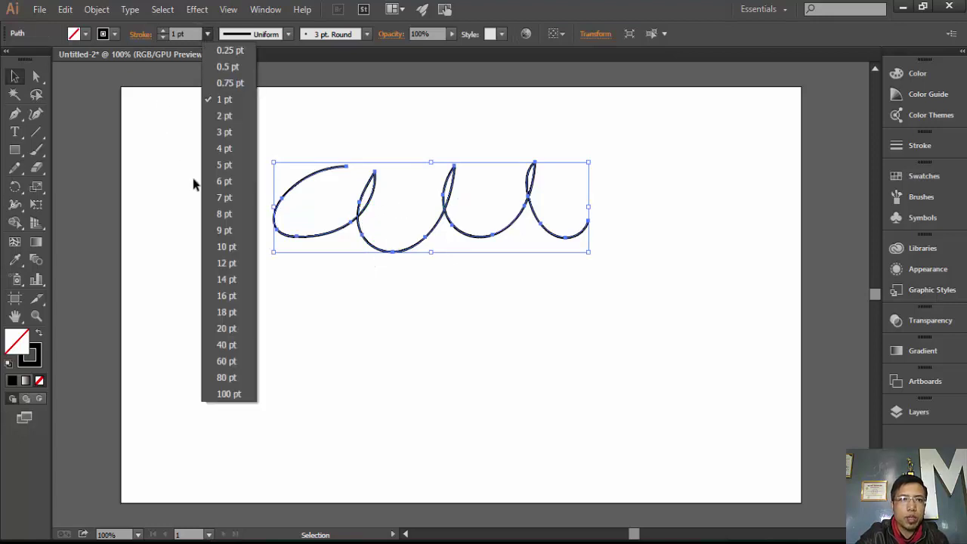
{"action": "left_click", "coordinate": [225, 244]}
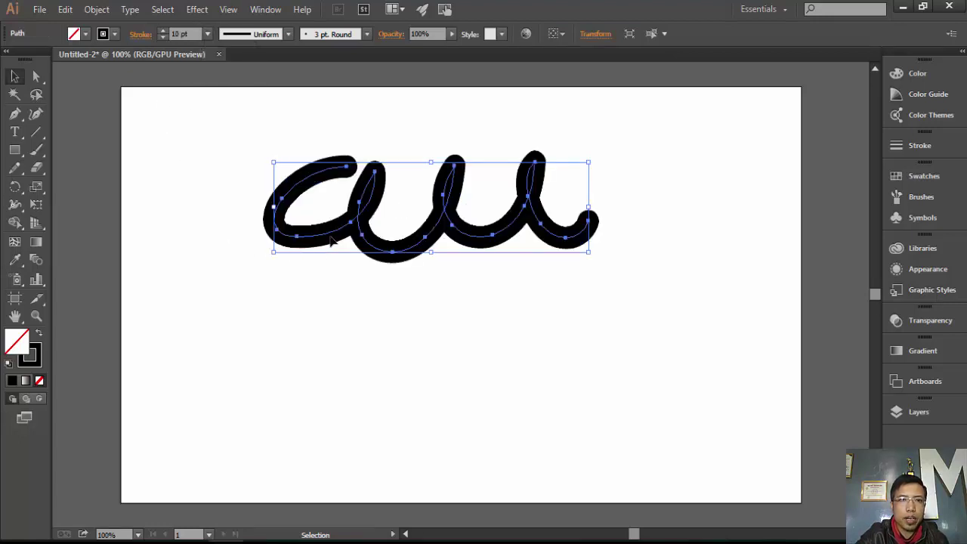
{"action": "left_click_drag", "start_coordinate": [336, 235], "coordinate": [260, 350]}
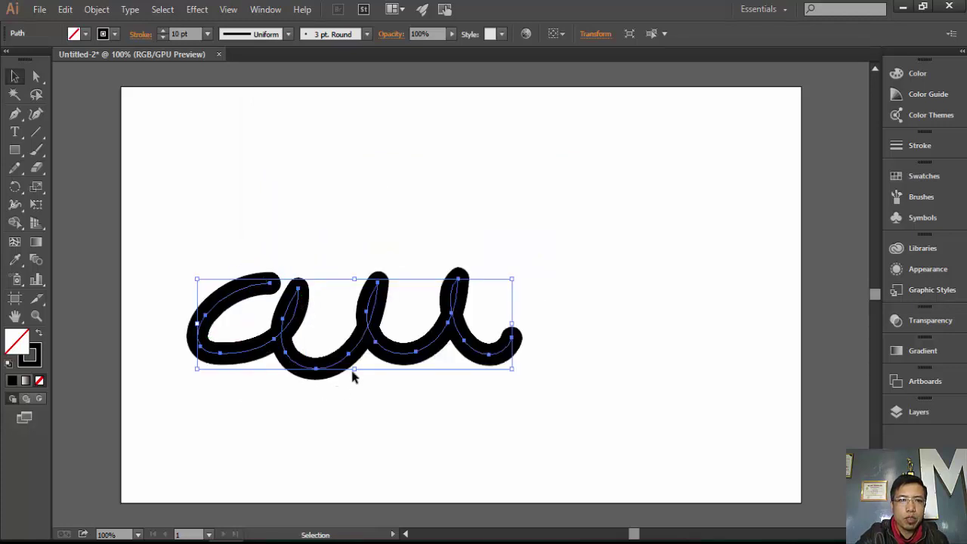
Step: Thin the cursive stroke to 3 pt, move it back up, then delete it
{"action": "left_click", "coordinate": [207, 34]}
{"action": "left_click", "coordinate": [224, 131]}
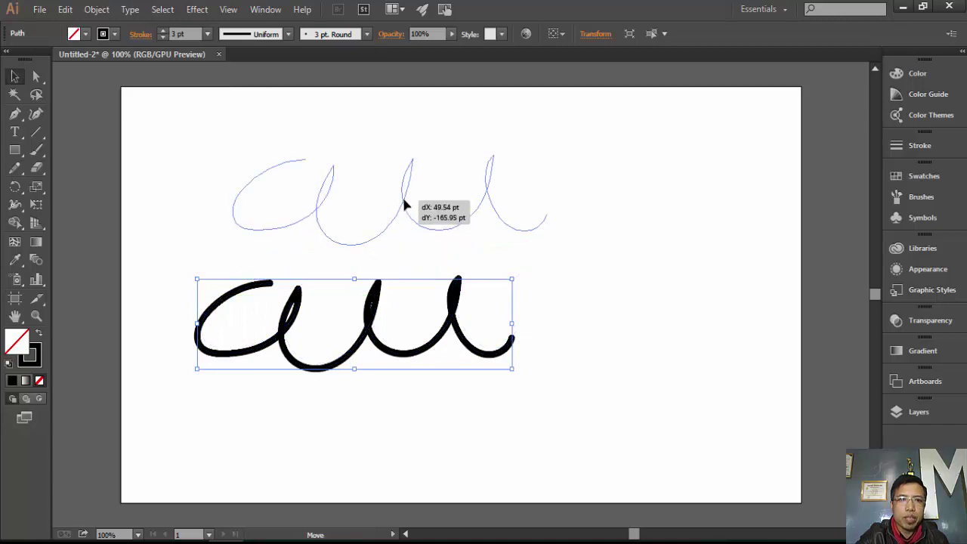
{"action": "left_click_drag", "start_coordinate": [371, 324], "coordinate": [404, 200]}
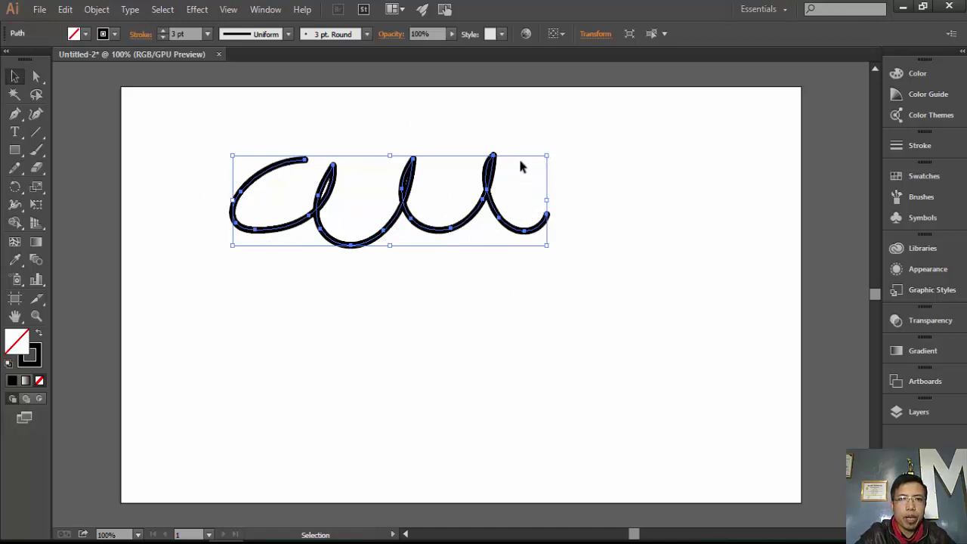
{"action": "key", "text": "Delete"}
Step: Draw a cursive Blob Brush stroke, then select the resulting compound path and delete it
{"action": "left_click", "coordinate": [41, 155]}
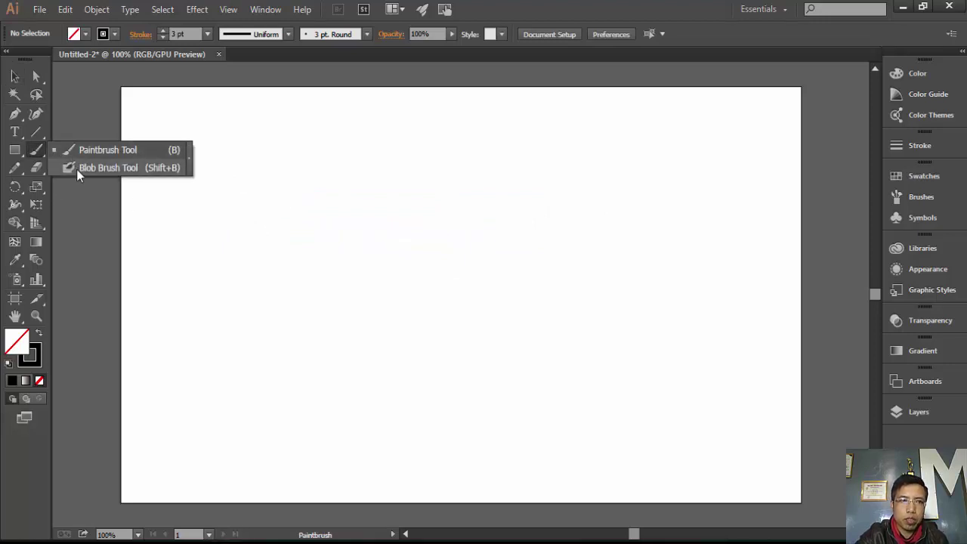
{"action": "left_click", "coordinate": [77, 169]}
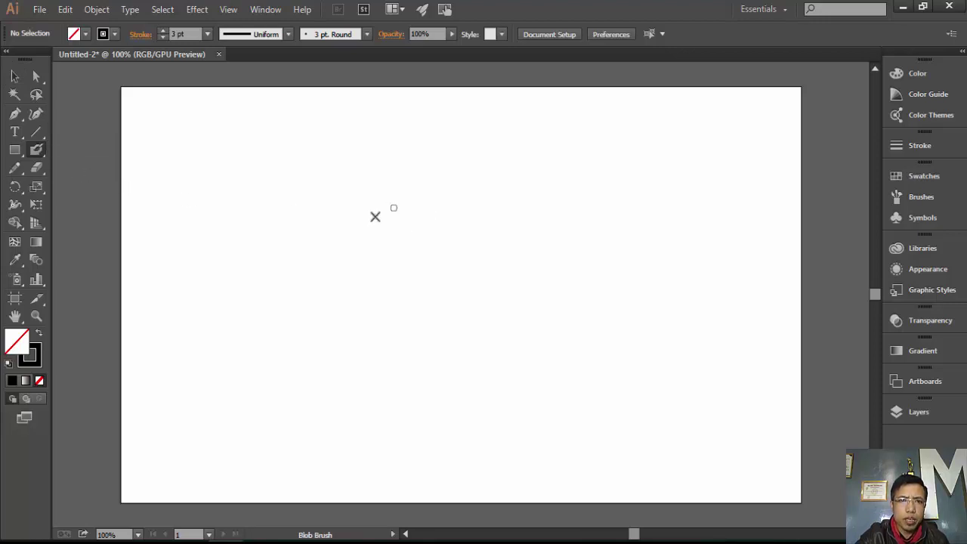
{"action": "mouse_move", "coordinate": [396, 206]}
{"action": "left_mouse_down"}
{"action": "mouse_move", "coordinate": [627, 189]}
{"action": "mouse_move", "coordinate": [736, 204]}
{"action": "left_mouse_up"}
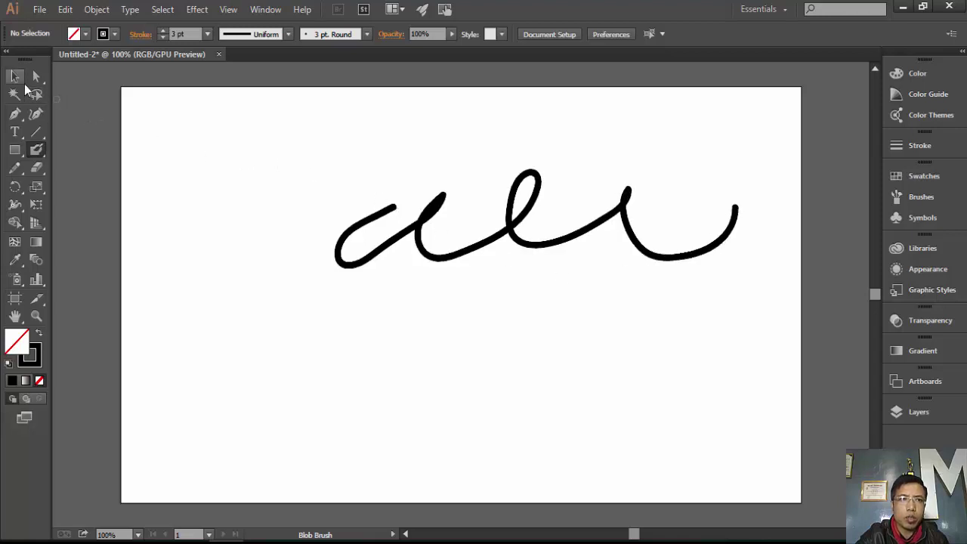
{"action": "left_click", "coordinate": [15, 76]}
{"action": "left_click", "coordinate": [426, 222]}
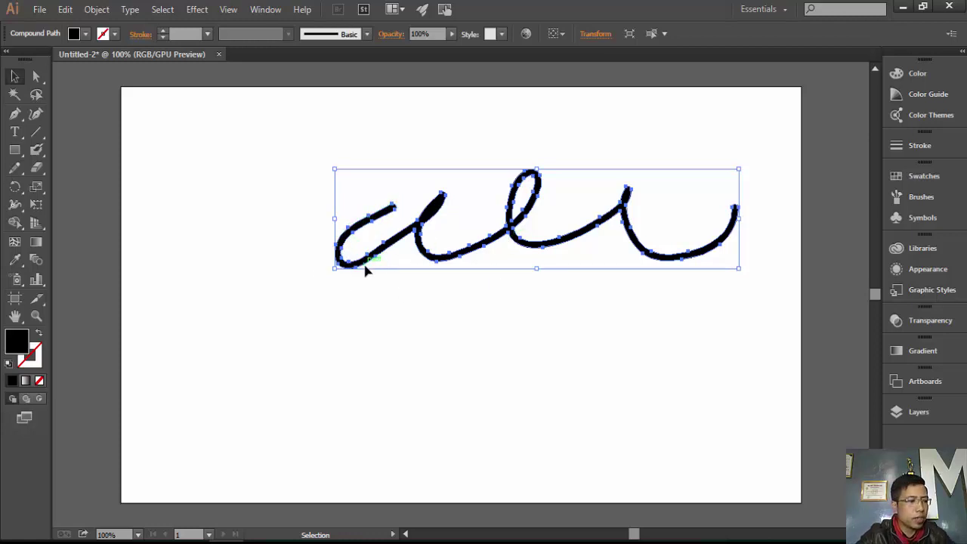
{"action": "key", "text": "Delete"}
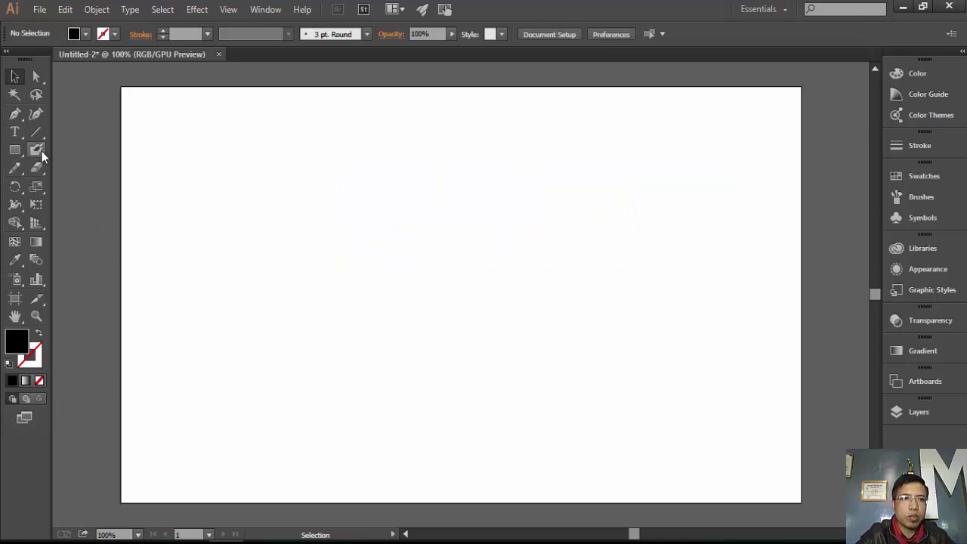
Step: Set the Blob Brush to a 158 pt flat tip at -95° angle and 25% roundness
{"action": "double_click", "coordinate": [36, 150]}
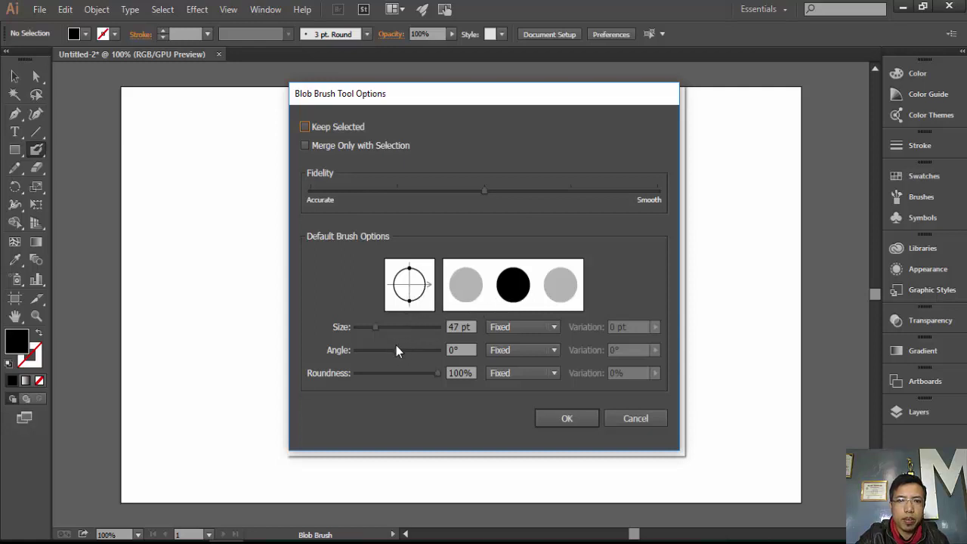
{"action": "mouse_move", "coordinate": [396, 345]}
{"action": "left_mouse_down"}
{"action": "mouse_move", "coordinate": [365, 349]}
{"action": "mouse_move", "coordinate": [376, 354]}
{"action": "left_mouse_up"}
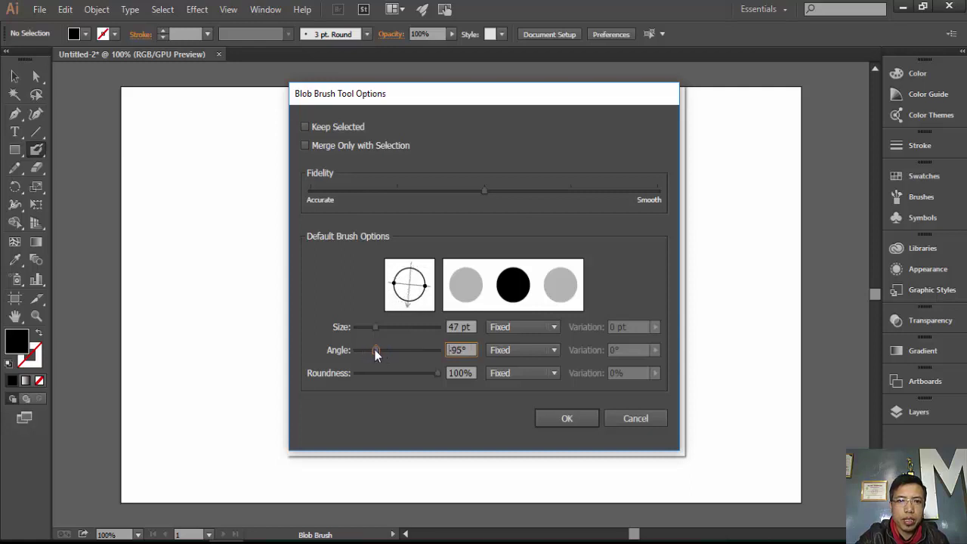
{"action": "mouse_move", "coordinate": [436, 379]}
{"action": "left_mouse_down"}
{"action": "mouse_move", "coordinate": [368, 386]}
{"action": "mouse_move", "coordinate": [378, 387]}
{"action": "left_mouse_up"}
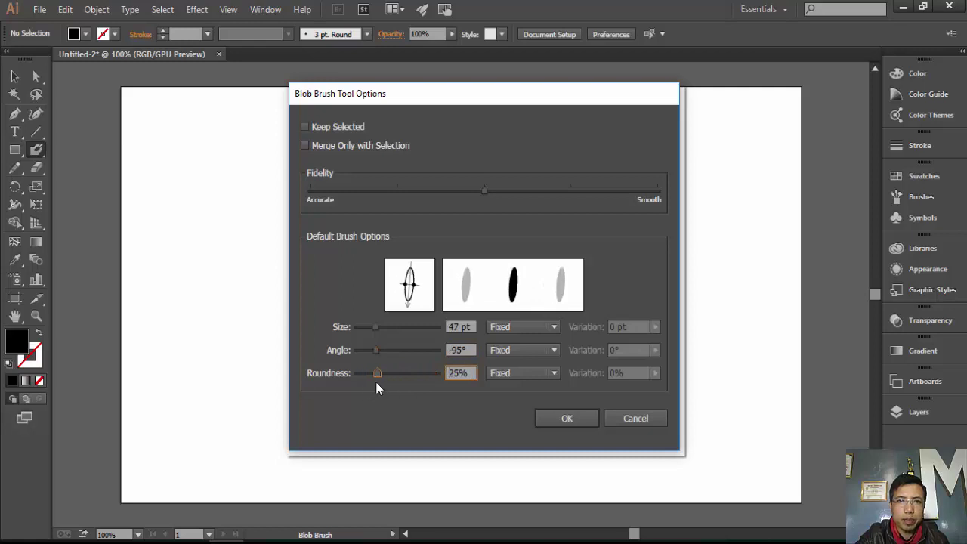
{"action": "left_click_drag", "start_coordinate": [375, 327], "coordinate": [409, 334]}
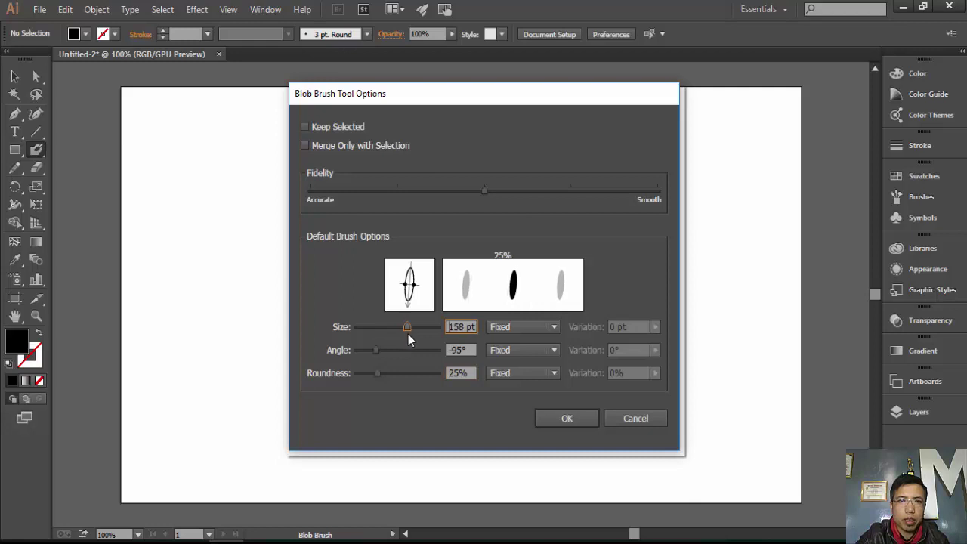
{"action": "left_click", "coordinate": [566, 418]}
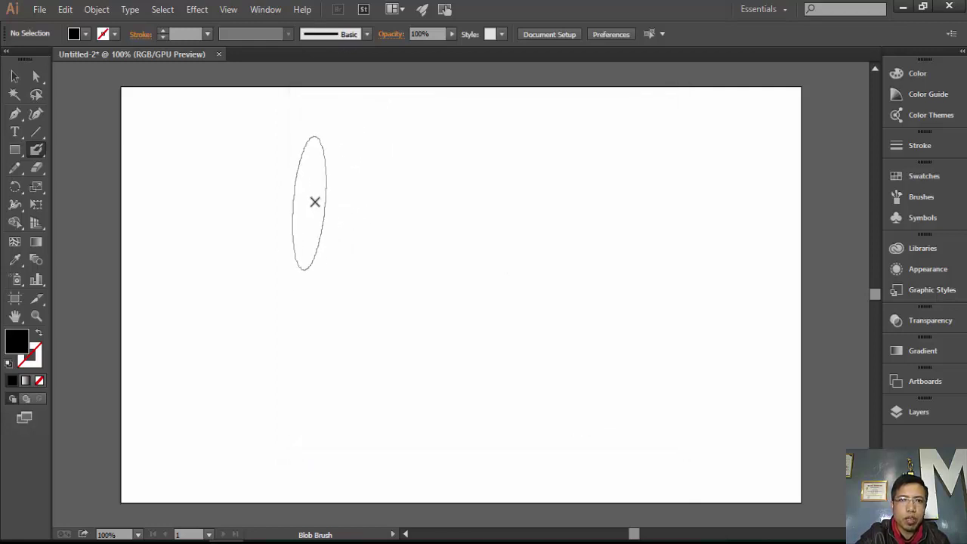
Step: Paint a large w-shaped flat-tip blob, swap fill and stroke, and select the shape
{"action": "left_click_drag", "start_coordinate": [354, 179], "coordinate": [281, 208]}
{"action": "mouse_move", "coordinate": [247, 237]}
{"action": "left_mouse_down"}
{"action": "mouse_move", "coordinate": [428, 363]}
{"action": "mouse_move", "coordinate": [401, 277]}
{"action": "mouse_move", "coordinate": [654, 224]}
{"action": "mouse_move", "coordinate": [599, 308]}
{"action": "mouse_move", "coordinate": [740, 231]}
{"action": "left_mouse_up"}
{"action": "key", "text": "shift+x"}
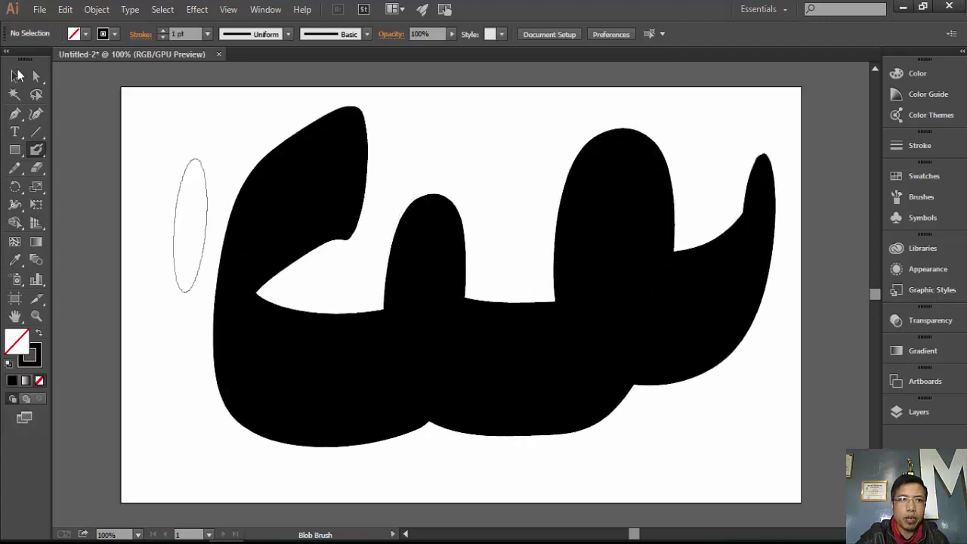
{"action": "key", "text": "v"}
{"action": "left_click", "coordinate": [334, 209]}
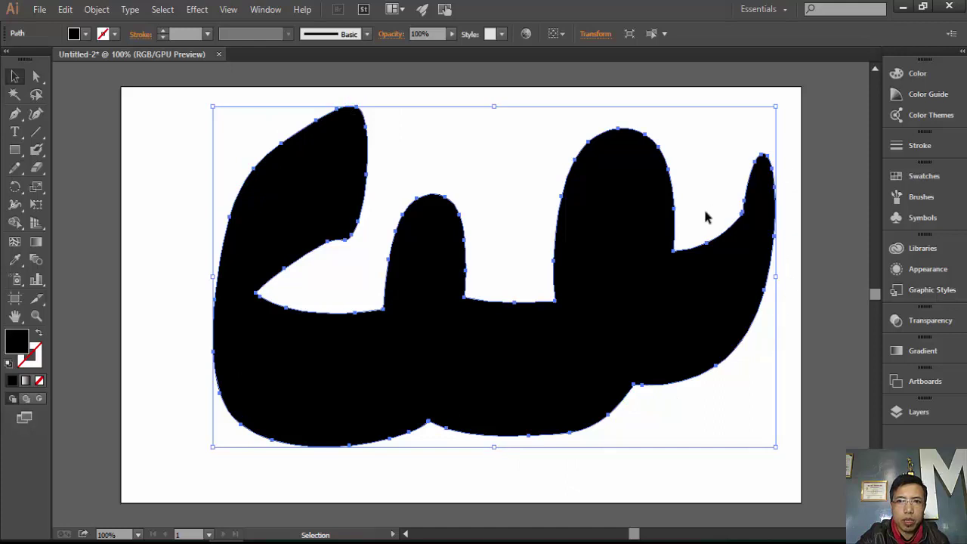
Step: Try a 2 pt stroke on the blob, reset the stroke to None, move it, then delete it
{"action": "left_click", "coordinate": [206, 34]}
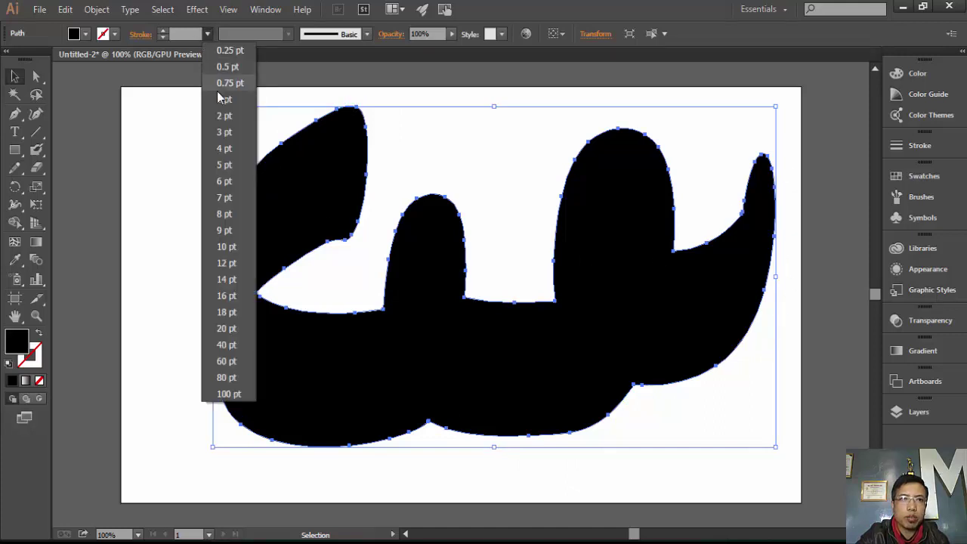
{"action": "left_click", "coordinate": [217, 119]}
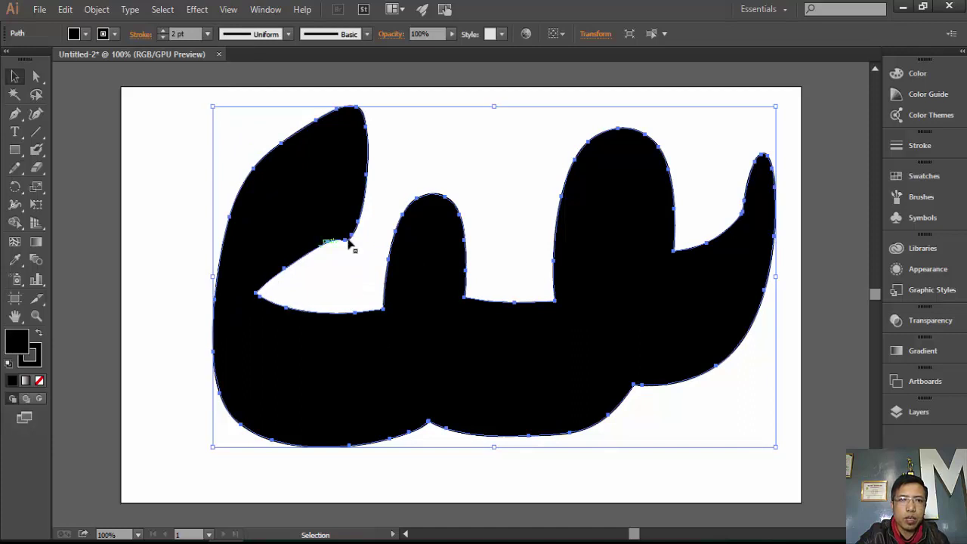
{"action": "left_click", "coordinate": [114, 33]}
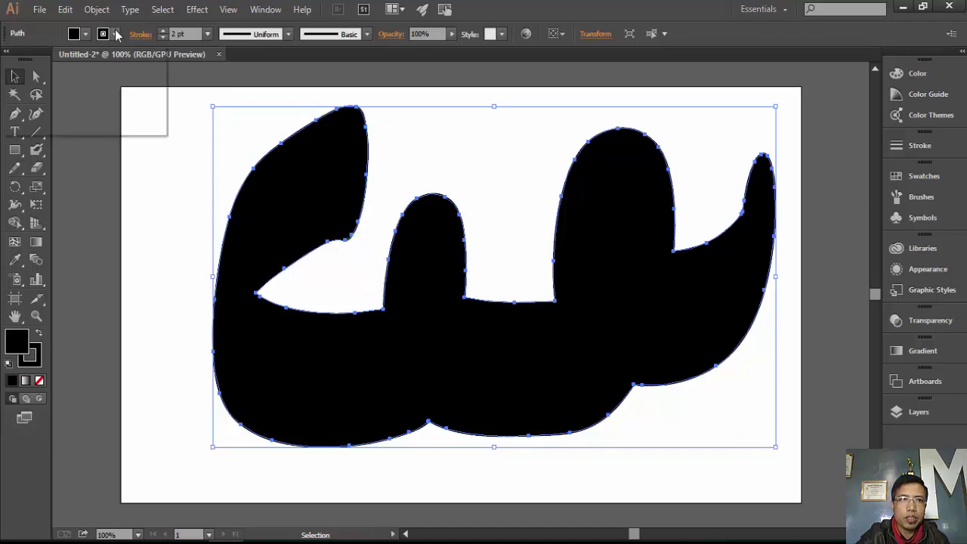
{"action": "left_click", "coordinate": [9, 59]}
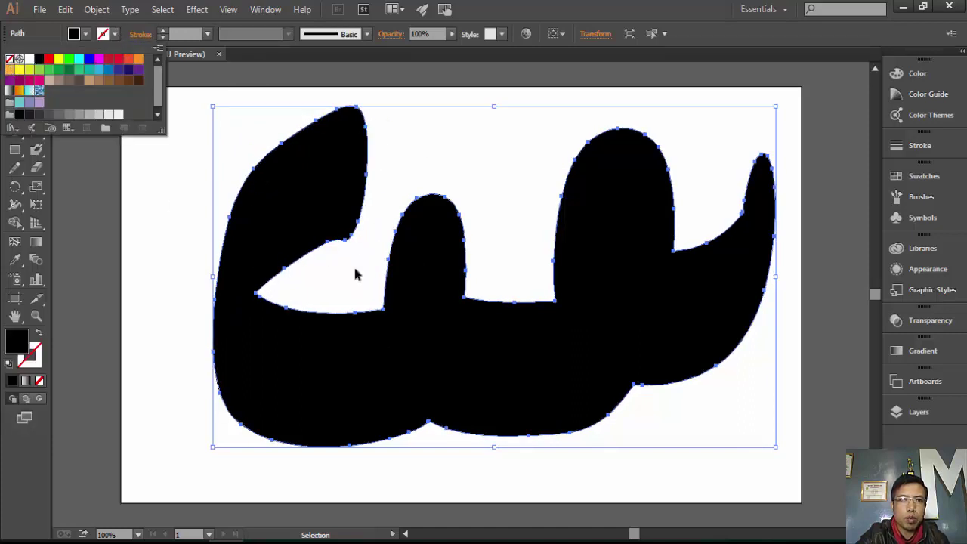
{"action": "left_click", "coordinate": [339, 182]}
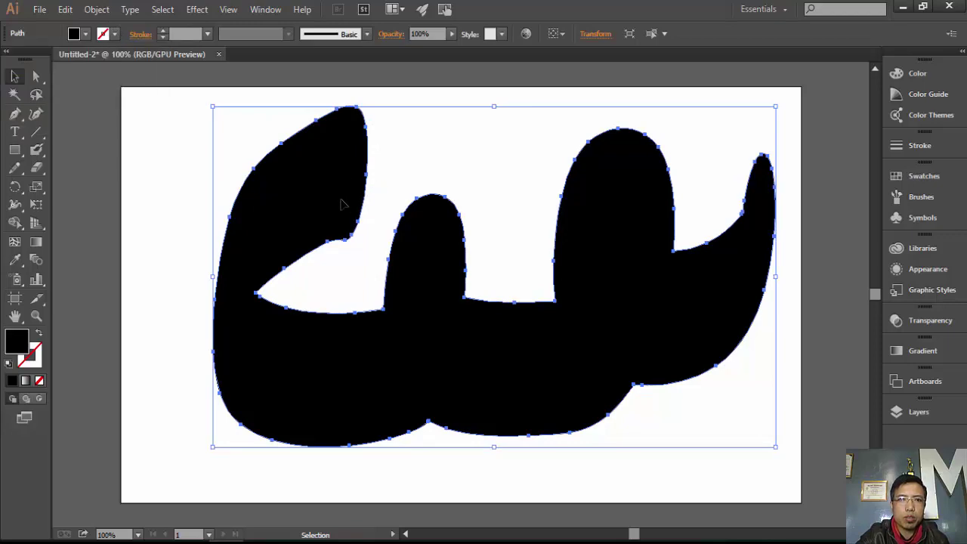
{"action": "mouse_move", "coordinate": [312, 222]}
{"action": "left_mouse_down"}
{"action": "mouse_move", "coordinate": [411, 200]}
{"action": "mouse_move", "coordinate": [264, 225]}
{"action": "left_mouse_up"}
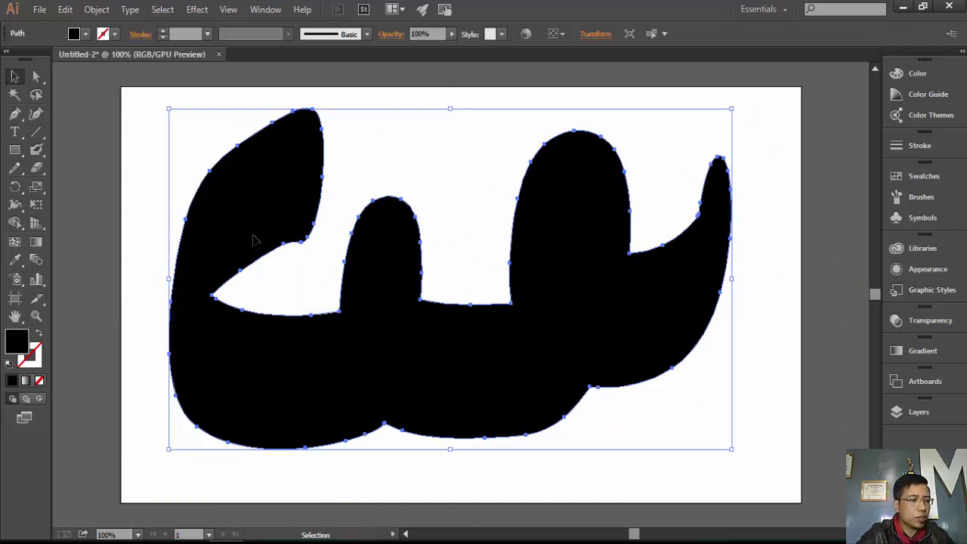
{"action": "key", "text": "Delete"}
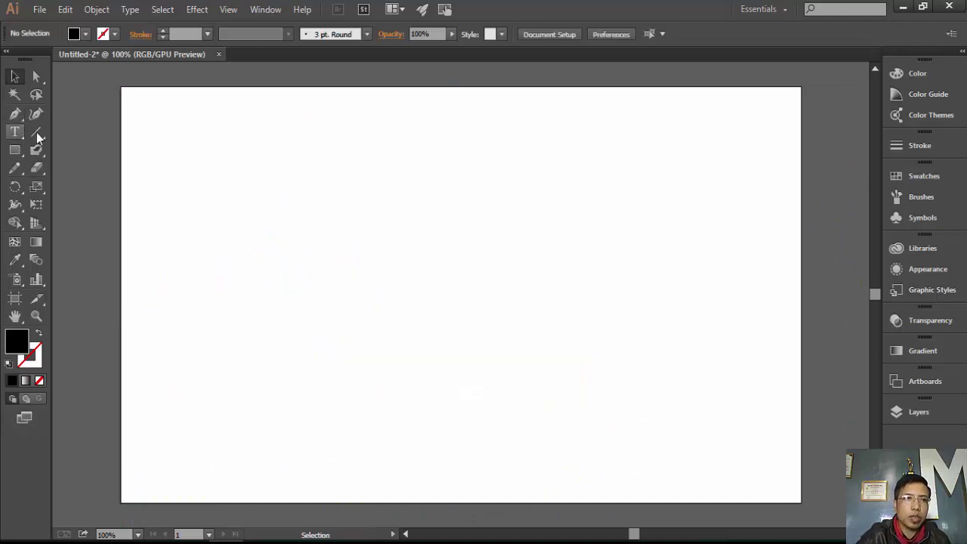
Step: Make the Blob Brush size much smaller in its tool options
{"action": "left_click", "coordinate": [37, 151]}
{"action": "double_click", "coordinate": [37, 151]}
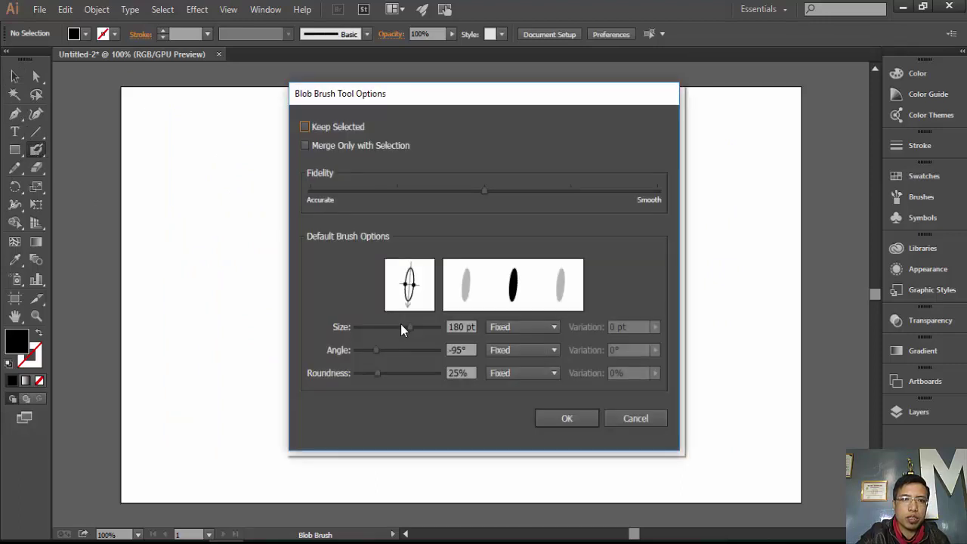
{"action": "mouse_move", "coordinate": [406, 327]}
{"action": "left_mouse_down"}
{"action": "mouse_move", "coordinate": [355, 331]}
{"action": "mouse_move", "coordinate": [373, 333]}
{"action": "left_mouse_up"}
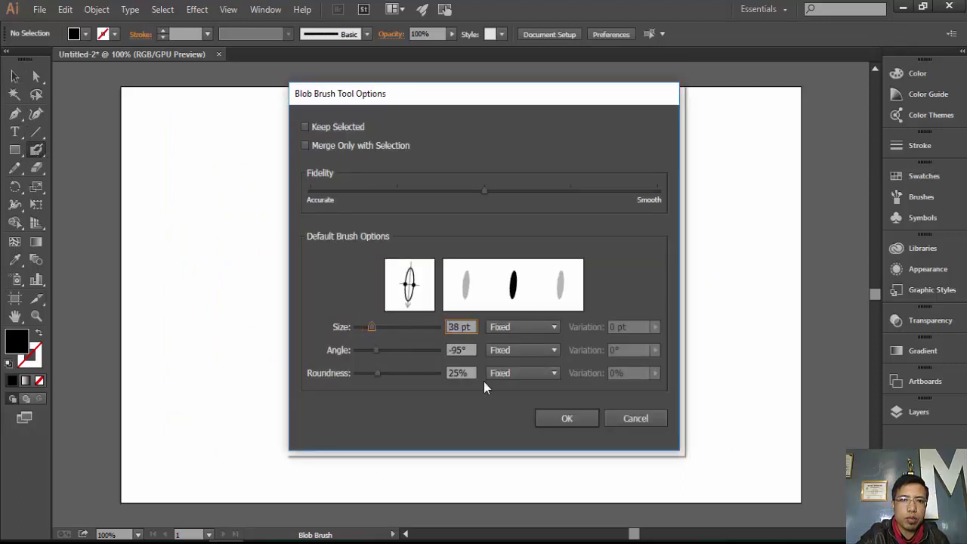
{"action": "left_click", "coordinate": [576, 421]}
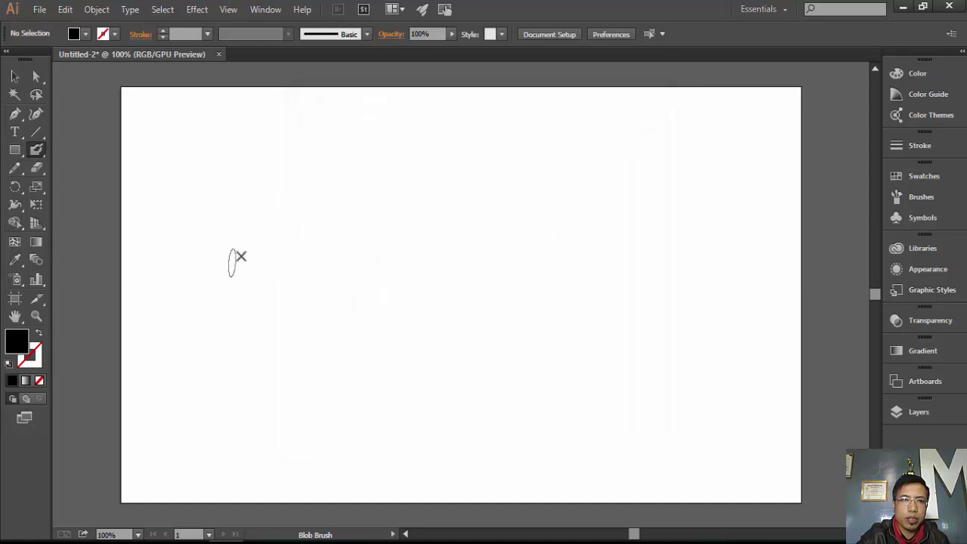
Step: Paint three thick looping black strokes across the empty artboard
{"action": "mouse_move", "coordinate": [240, 256]}
{"action": "left_mouse_down"}
{"action": "mouse_move", "coordinate": [332, 291]}
{"action": "mouse_move", "coordinate": [322, 314]}
{"action": "mouse_move", "coordinate": [406, 223]}
{"action": "mouse_move", "coordinate": [548, 207]}
{"action": "mouse_move", "coordinate": [585, 277]}
{"action": "mouse_move", "coordinate": [622, 255]}
{"action": "left_mouse_up"}
{"action": "key", "text": "shift+x"}
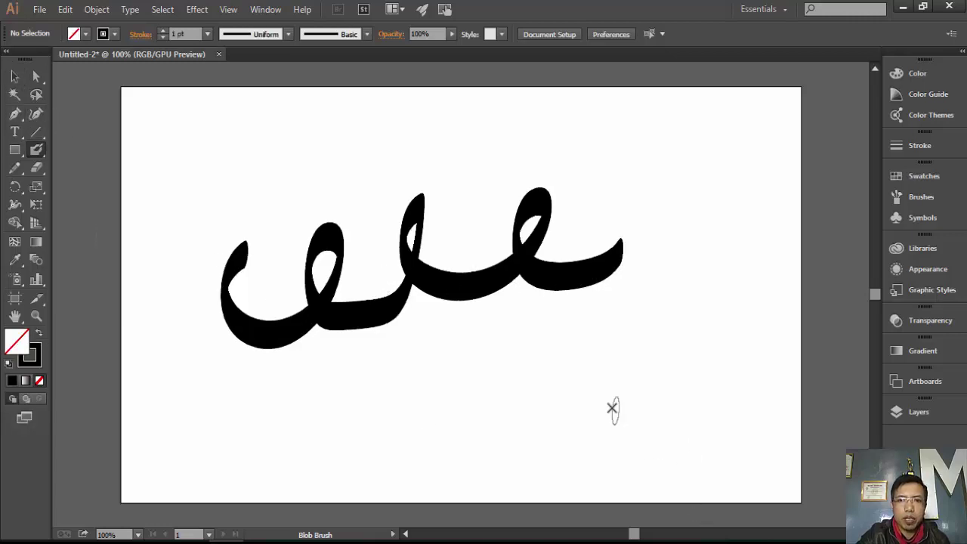
{"action": "mouse_move", "coordinate": [571, 359]}
{"action": "left_mouse_down"}
{"action": "mouse_move", "coordinate": [513, 416]}
{"action": "mouse_move", "coordinate": [693, 337]}
{"action": "mouse_move", "coordinate": [773, 382]}
{"action": "mouse_move", "coordinate": [746, 356]}
{"action": "mouse_move", "coordinate": [786, 332]}
{"action": "left_mouse_up"}
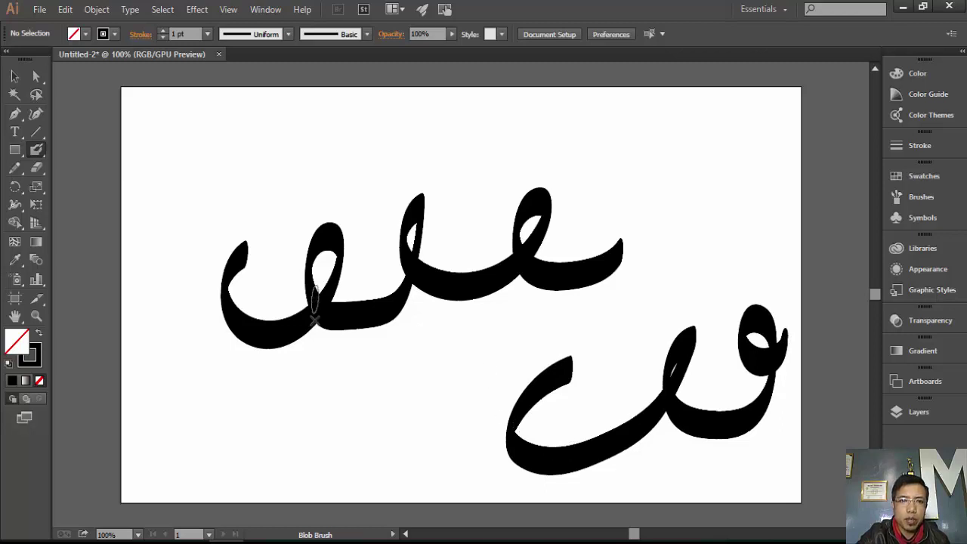
{"action": "mouse_move", "coordinate": [214, 413]}
{"action": "left_mouse_down"}
{"action": "mouse_move", "coordinate": [358, 264]}
{"action": "mouse_move", "coordinate": [599, 289]}
{"action": "mouse_move", "coordinate": [639, 521]}
{"action": "mouse_move", "coordinate": [671, 319]}
{"action": "mouse_move", "coordinate": [386, 356]}
{"action": "mouse_move", "coordinate": [247, 423]}
{"action": "mouse_move", "coordinate": [214, 414]}
{"action": "left_mouse_up"}
Step: Move the black compound path up and to the left
{"action": "key", "text": "v"}
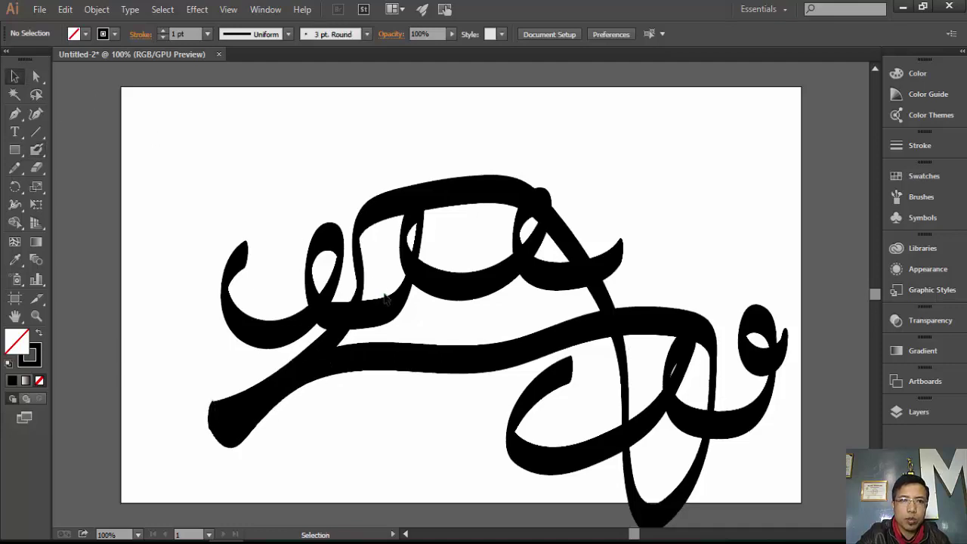
{"action": "left_click", "coordinate": [390, 307]}
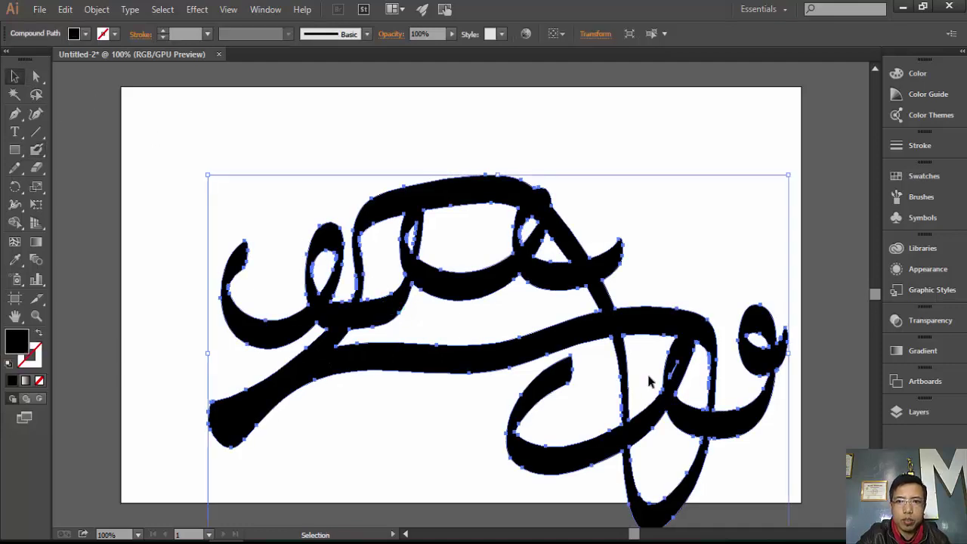
{"action": "mouse_move", "coordinate": [648, 381]}
{"action": "left_mouse_down"}
{"action": "mouse_move", "coordinate": [479, 281]}
{"action": "mouse_move", "coordinate": [694, 263]}
{"action": "mouse_move", "coordinate": [570, 297]}
{"action": "left_mouse_up"}
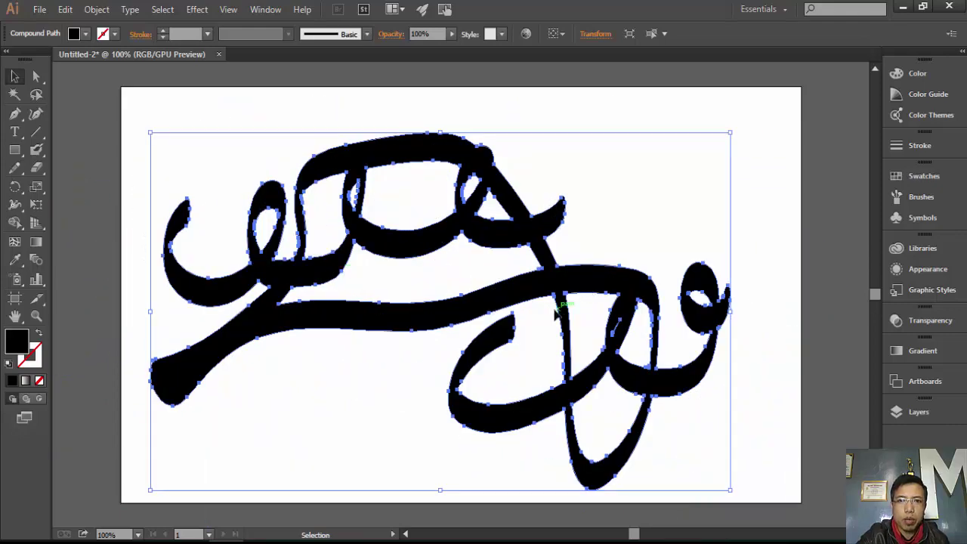
Step: Blob-brush over the white gaps in the lower-right loops until solid black, then deselect
{"action": "left_click", "coordinate": [37, 149]}
{"action": "mouse_move", "coordinate": [521, 302]}
{"action": "left_mouse_down"}
{"action": "mouse_move", "coordinate": [506, 363]}
{"action": "mouse_move", "coordinate": [634, 384]}
{"action": "mouse_move", "coordinate": [511, 362]}
{"action": "mouse_move", "coordinate": [514, 319]}
{"action": "mouse_move", "coordinate": [651, 303]}
{"action": "left_mouse_up"}
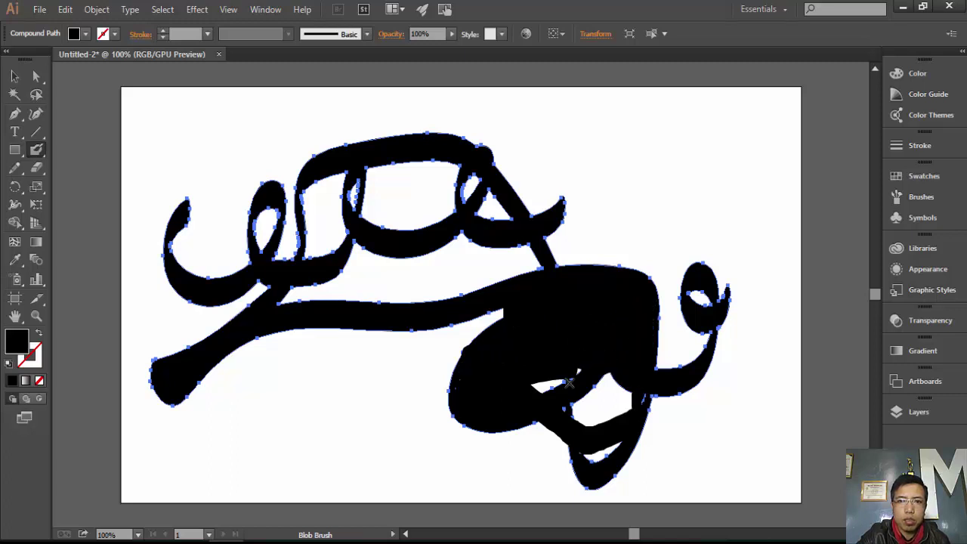
{"action": "mouse_move", "coordinate": [570, 384]}
{"action": "left_mouse_down"}
{"action": "mouse_move", "coordinate": [583, 415]}
{"action": "mouse_move", "coordinate": [557, 405]}
{"action": "left_mouse_up"}
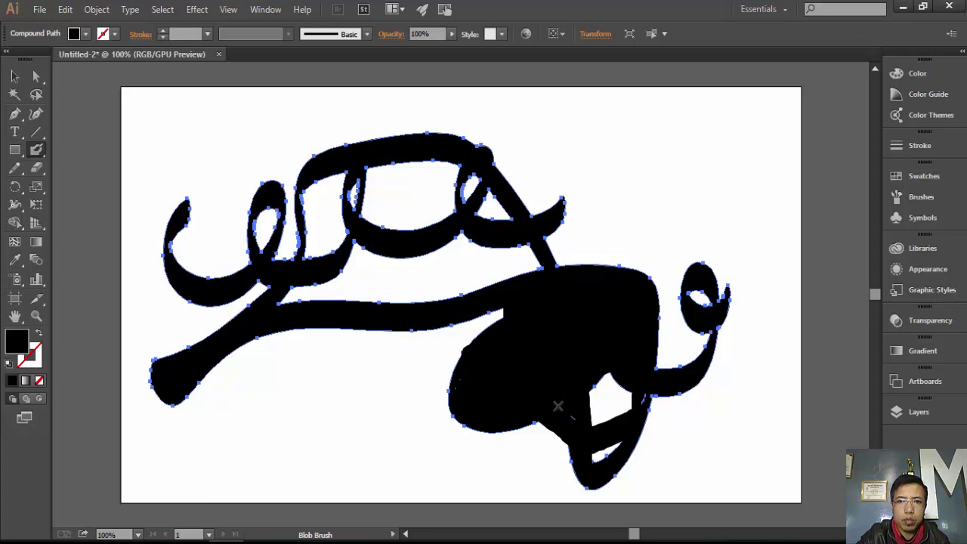
{"action": "left_click_drag", "start_coordinate": [588, 446], "coordinate": [618, 450]}
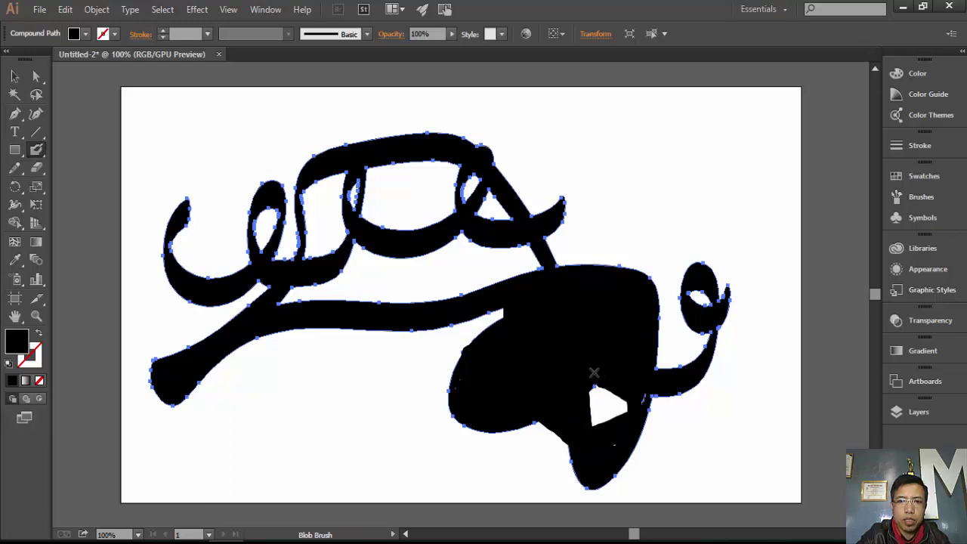
{"action": "left_click_drag", "start_coordinate": [631, 395], "coordinate": [584, 407]}
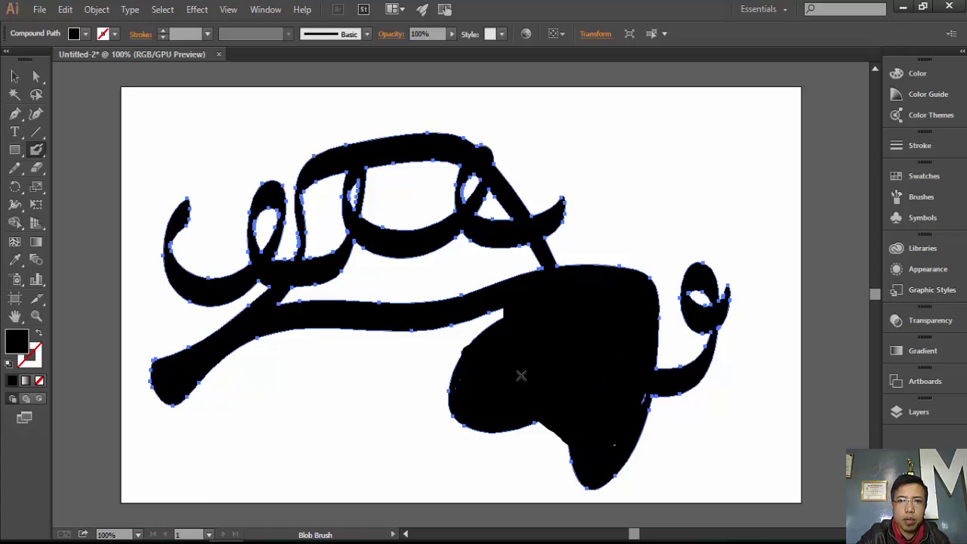
{"action": "left_click_drag", "start_coordinate": [504, 321], "coordinate": [489, 349]}
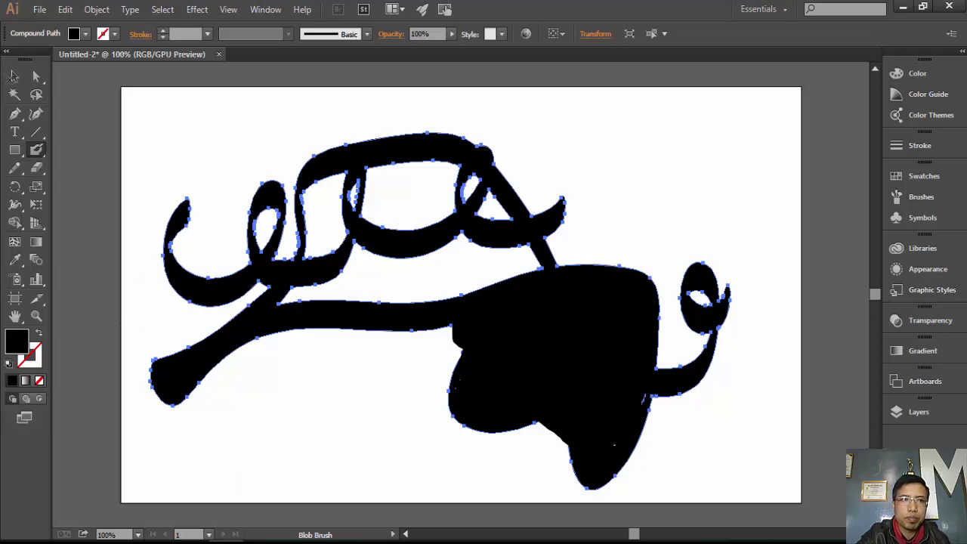
{"action": "key", "text": "ctrl+shift+a"}
Step: Select the previous black compound path and delete it
{"action": "key", "text": "v"}
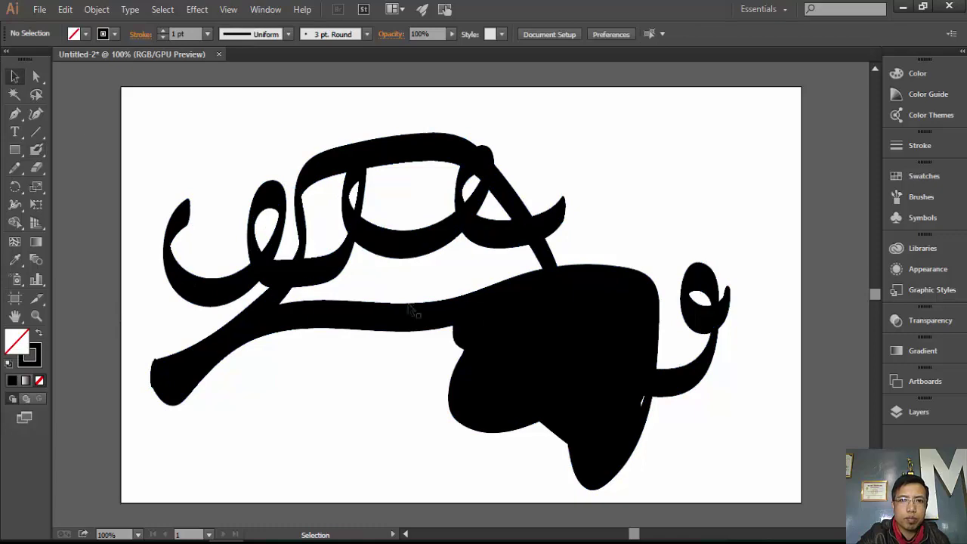
{"action": "left_click", "coordinate": [465, 326]}
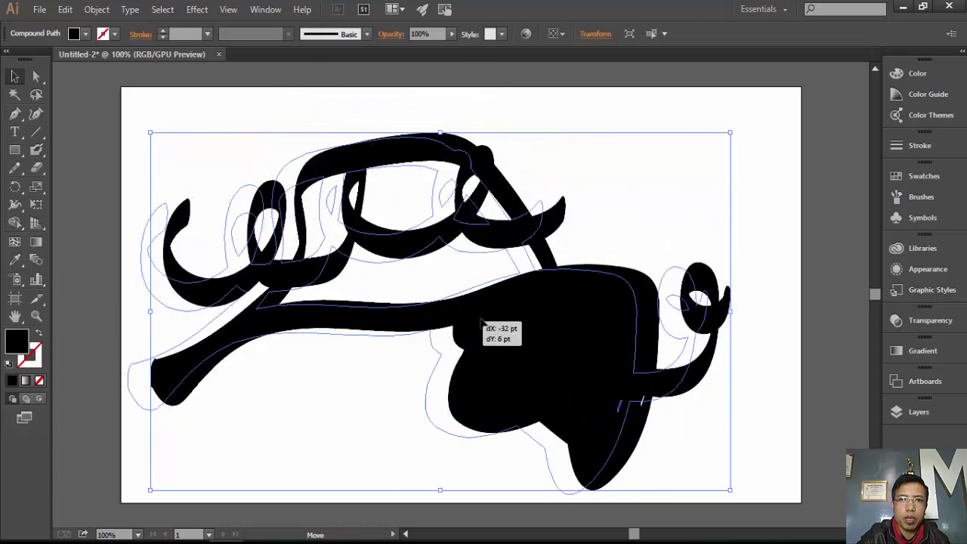
{"action": "left_click_drag", "start_coordinate": [484, 320], "coordinate": [468, 340]}
{"action": "key", "text": "Delete"}
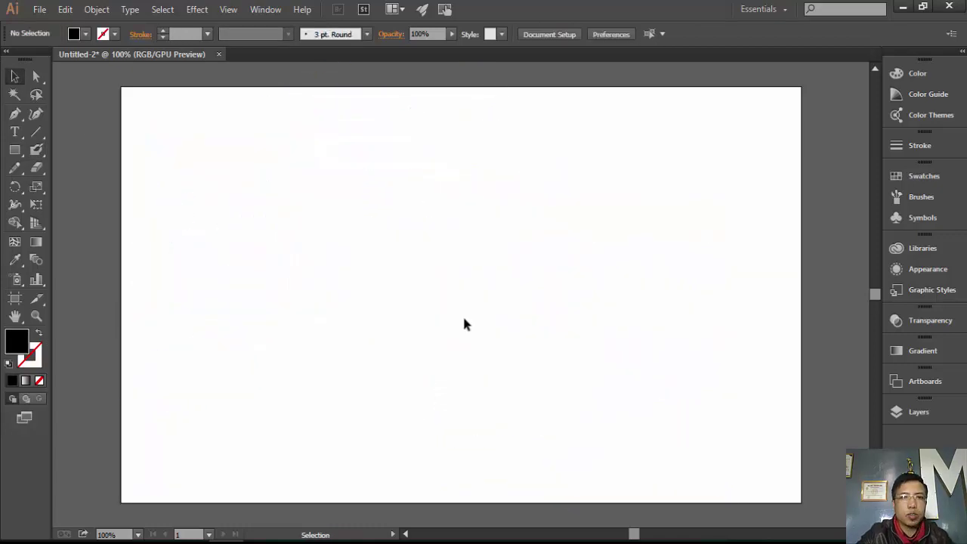
Step: Paint overlapping arched Blob Brush strokes into a solid black cloud shape
{"action": "left_click", "coordinate": [38, 149]}
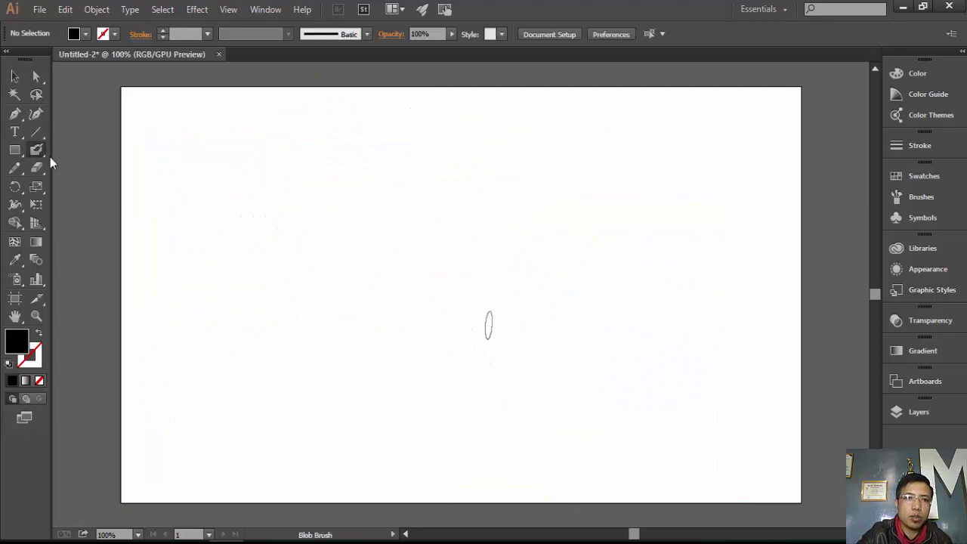
{"action": "mouse_move", "coordinate": [307, 178]}
{"action": "left_mouse_down"}
{"action": "mouse_move", "coordinate": [320, 139]}
{"action": "mouse_move", "coordinate": [425, 189]}
{"action": "mouse_move", "coordinate": [388, 261]}
{"action": "mouse_move", "coordinate": [314, 287]}
{"action": "mouse_move", "coordinate": [310, 234]}
{"action": "mouse_move", "coordinate": [259, 222]}
{"action": "mouse_move", "coordinate": [287, 204]}
{"action": "mouse_move", "coordinate": [309, 170]}
{"action": "mouse_move", "coordinate": [349, 162]}
{"action": "mouse_move", "coordinate": [376, 184]}
{"action": "mouse_move", "coordinate": [306, 160]}
{"action": "mouse_move", "coordinate": [286, 221]}
{"action": "left_mouse_up"}
{"action": "key", "text": "shift+x"}
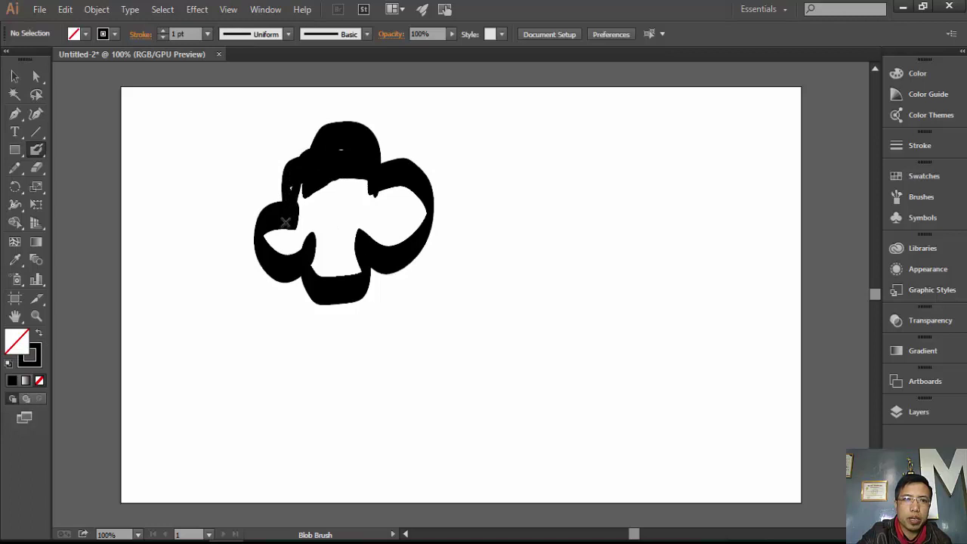
{"action": "mouse_move", "coordinate": [291, 187]}
{"action": "left_mouse_down"}
{"action": "mouse_move", "coordinate": [317, 189]}
{"action": "mouse_move", "coordinate": [346, 150]}
{"action": "mouse_move", "coordinate": [269, 238]}
{"action": "mouse_move", "coordinate": [314, 247]}
{"action": "mouse_move", "coordinate": [349, 215]}
{"action": "mouse_move", "coordinate": [283, 236]}
{"action": "mouse_move", "coordinate": [352, 184]}
{"action": "mouse_move", "coordinate": [423, 217]}
{"action": "mouse_move", "coordinate": [355, 204]}
{"action": "mouse_move", "coordinate": [312, 218]}
{"action": "mouse_move", "coordinate": [390, 208]}
{"action": "mouse_move", "coordinate": [408, 235]}
{"action": "mouse_move", "coordinate": [354, 242]}
{"action": "mouse_move", "coordinate": [351, 272]}
{"action": "mouse_move", "coordinate": [353, 262]}
{"action": "mouse_move", "coordinate": [312, 263]}
{"action": "left_mouse_up"}
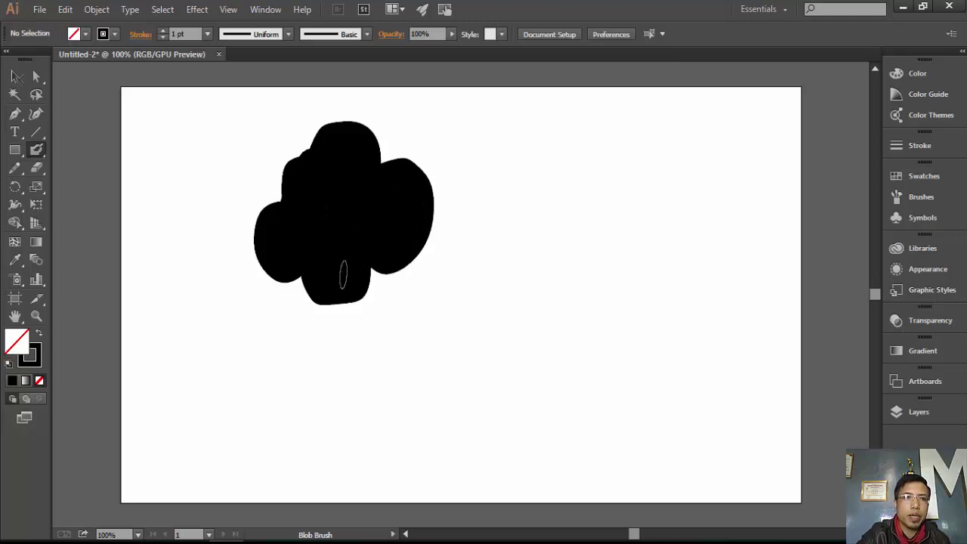
Step: Select the black blob and move it slightly left
{"action": "left_click", "coordinate": [17, 78]}
{"action": "left_click", "coordinate": [23, 82]}
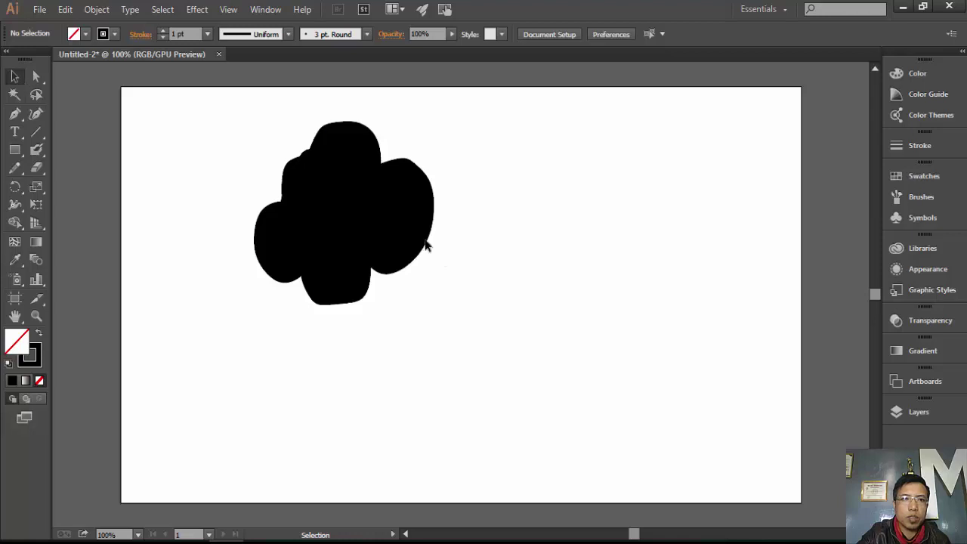
{"action": "left_click", "coordinate": [361, 227]}
{"action": "left_click_drag", "start_coordinate": [375, 238], "coordinate": [344, 242]}
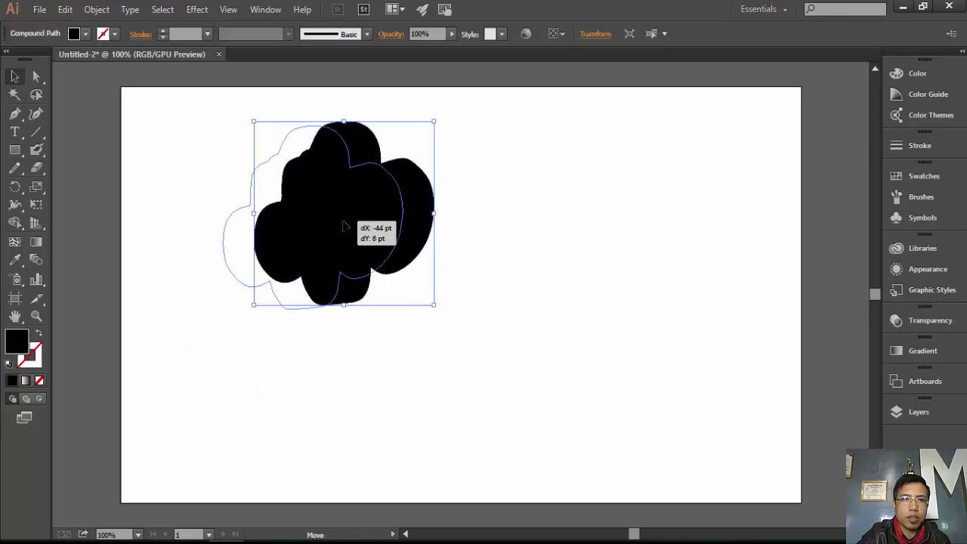
Step: Paint a broad lobe extending right from the blob, then move the merged blob down-left
{"action": "left_click", "coordinate": [42, 150]}
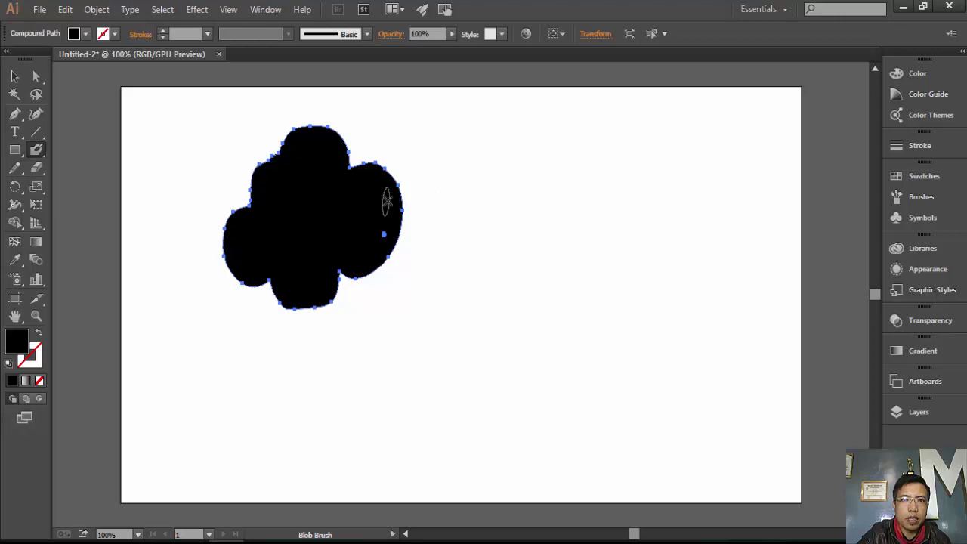
{"action": "mouse_move", "coordinate": [389, 198]}
{"action": "left_mouse_down"}
{"action": "mouse_move", "coordinate": [503, 238]}
{"action": "mouse_move", "coordinate": [439, 196]}
{"action": "mouse_move", "coordinate": [494, 188]}
{"action": "mouse_move", "coordinate": [466, 218]}
{"action": "mouse_move", "coordinate": [403, 234]}
{"action": "mouse_move", "coordinate": [512, 176]}
{"action": "mouse_move", "coordinate": [435, 188]}
{"action": "mouse_move", "coordinate": [493, 190]}
{"action": "mouse_move", "coordinate": [497, 206]}
{"action": "mouse_move", "coordinate": [456, 215]}
{"action": "left_mouse_up"}
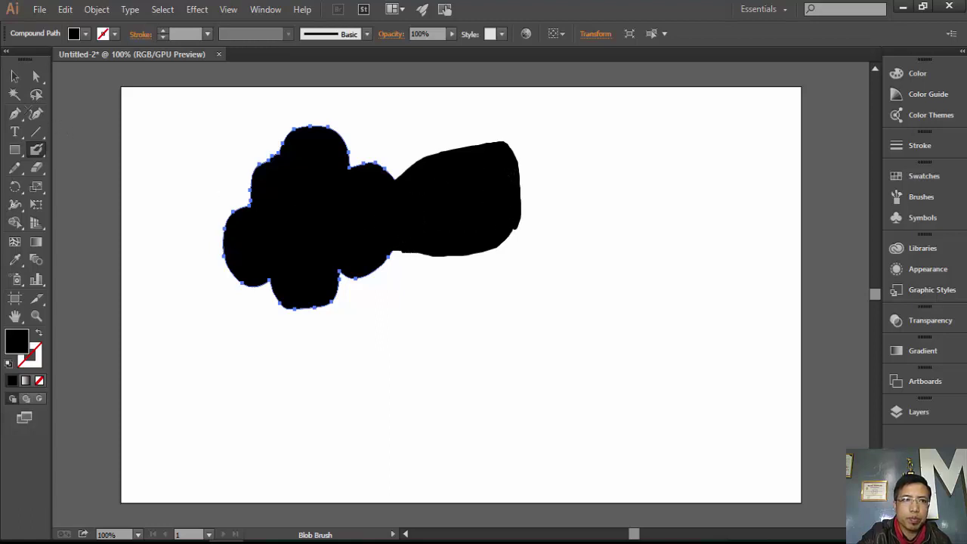
{"action": "key", "text": "ctrl+shift+a"}
{"action": "key", "text": "v"}
{"action": "left_click_drag", "start_coordinate": [432, 212], "coordinate": [344, 246]}
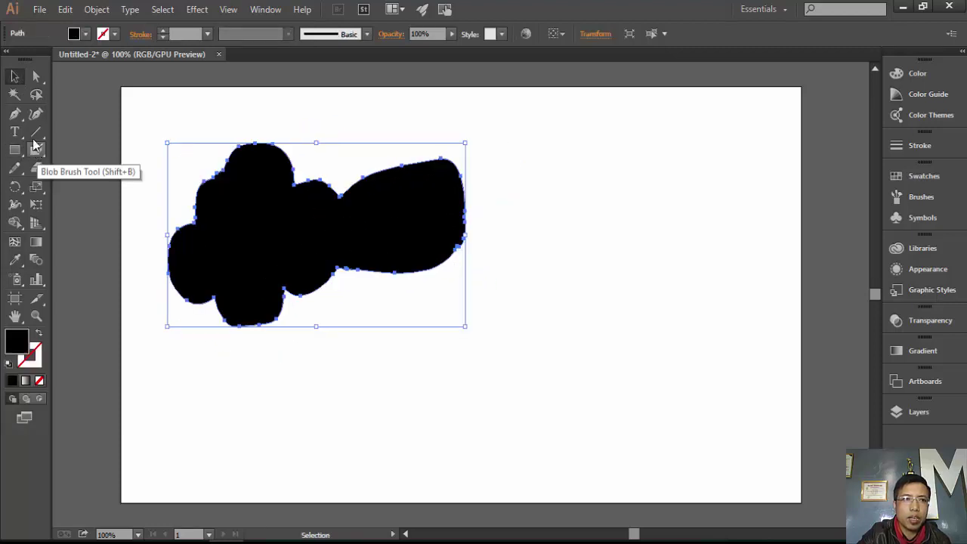
Step: Paint a separate looping black shape on the artboard's right side and fill its gaps
{"action": "left_click", "coordinate": [361, 113]}
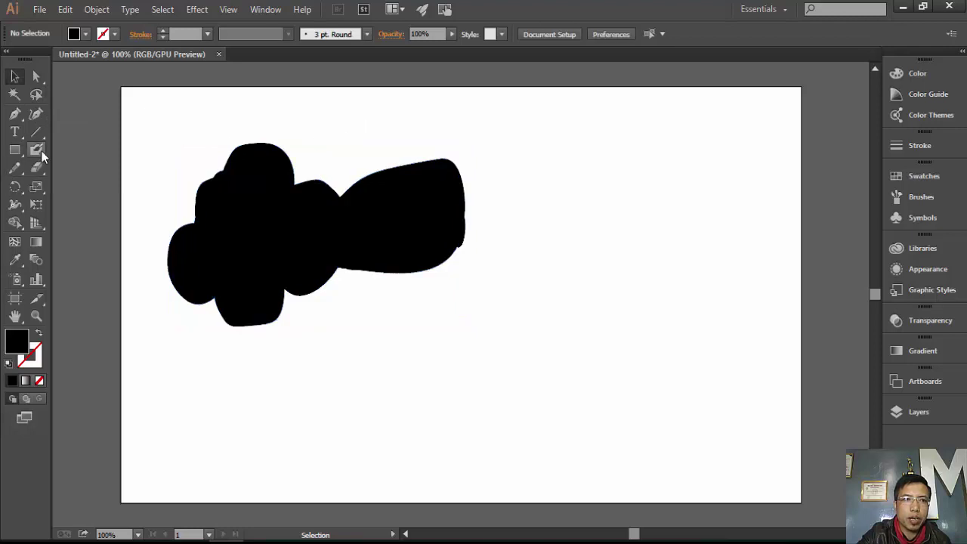
{"action": "left_click", "coordinate": [36, 150]}
{"action": "left_click_drag", "start_coordinate": [684, 155], "coordinate": [687, 246]}
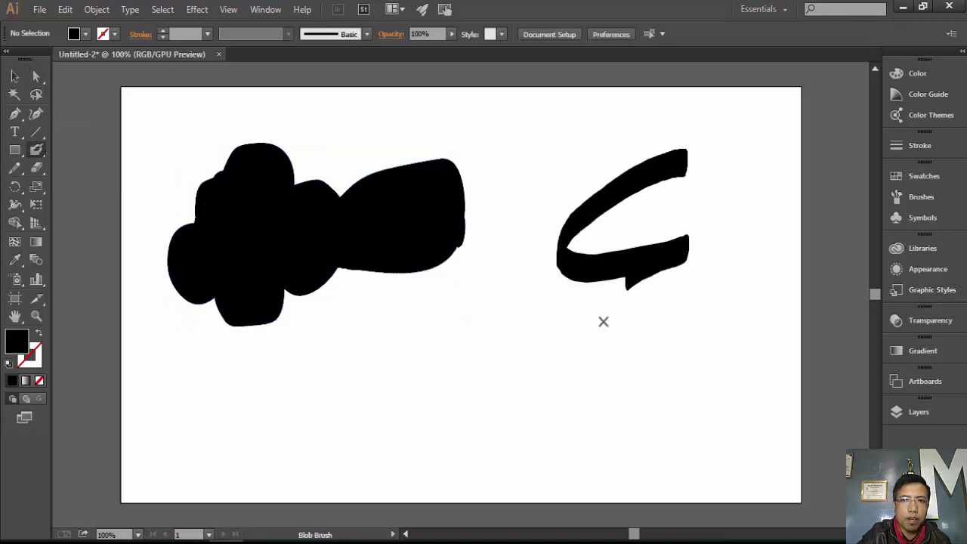
{"action": "mouse_move", "coordinate": [602, 321]}
{"action": "left_mouse_down"}
{"action": "mouse_move", "coordinate": [730, 269]}
{"action": "mouse_move", "coordinate": [710, 203]}
{"action": "mouse_move", "coordinate": [676, 175]}
{"action": "mouse_move", "coordinate": [566, 277]}
{"action": "mouse_move", "coordinate": [650, 198]}
{"action": "mouse_move", "coordinate": [583, 231]}
{"action": "mouse_move", "coordinate": [625, 227]}
{"action": "left_mouse_up"}
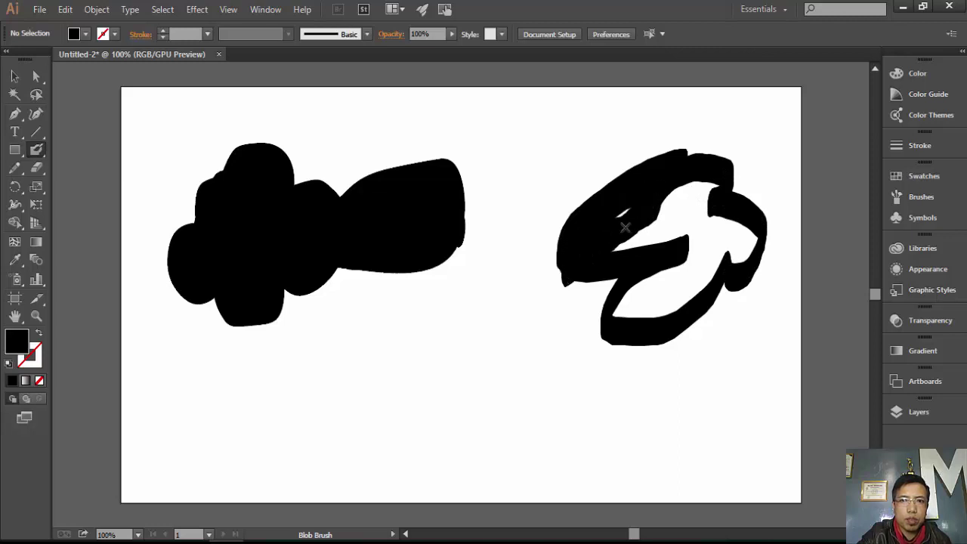
{"action": "mouse_move", "coordinate": [701, 210]}
{"action": "left_mouse_down"}
{"action": "mouse_move", "coordinate": [705, 190]}
{"action": "mouse_move", "coordinate": [619, 242]}
{"action": "mouse_move", "coordinate": [705, 222]}
{"action": "mouse_move", "coordinate": [632, 254]}
{"action": "mouse_move", "coordinate": [757, 242]}
{"action": "mouse_move", "coordinate": [729, 240]}
{"action": "mouse_move", "coordinate": [642, 281]}
{"action": "mouse_move", "coordinate": [610, 320]}
{"action": "mouse_move", "coordinate": [740, 266]}
{"action": "mouse_move", "coordinate": [687, 309]}
{"action": "mouse_move", "coordinate": [646, 325]}
{"action": "left_mouse_up"}
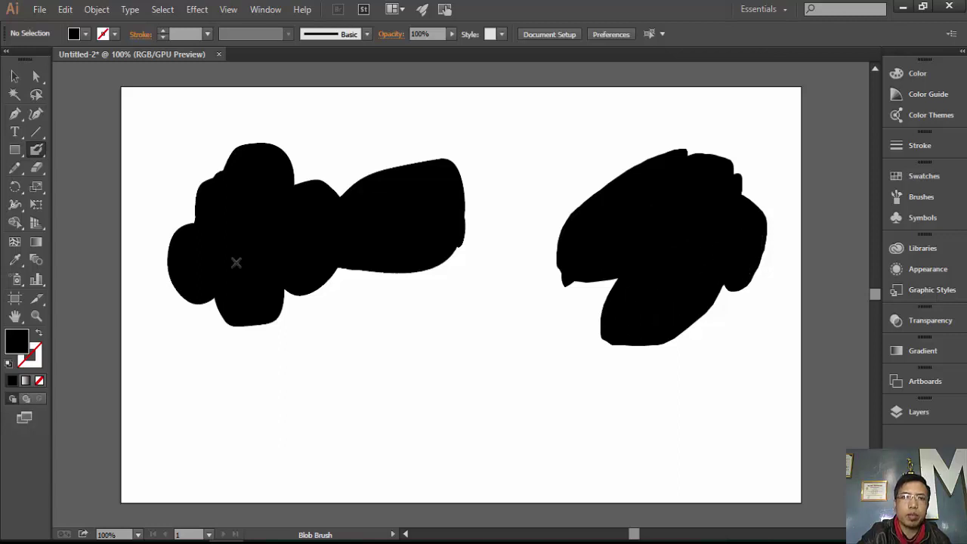
Step: Click each black shape in turn to confirm they are separate, ending with the left one
{"action": "key", "text": "v"}
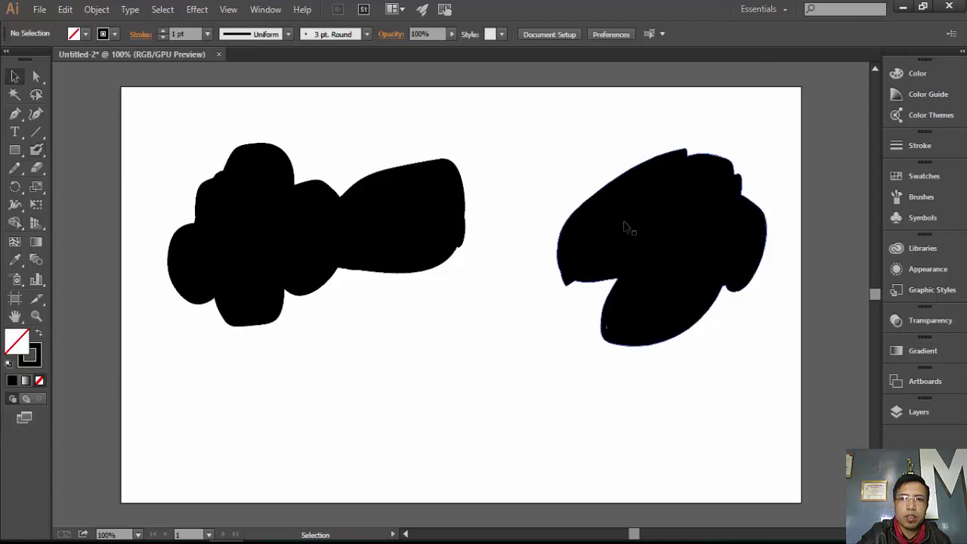
{"action": "left_click", "coordinate": [648, 236]}
{"action": "left_click", "coordinate": [382, 222]}
{"action": "left_click", "coordinate": [587, 251]}
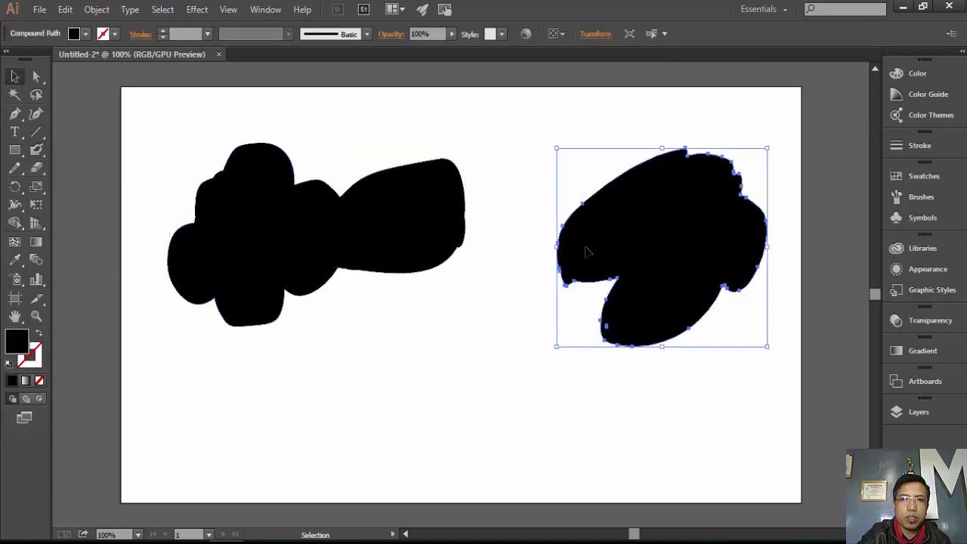
{"action": "left_click", "coordinate": [428, 240]}
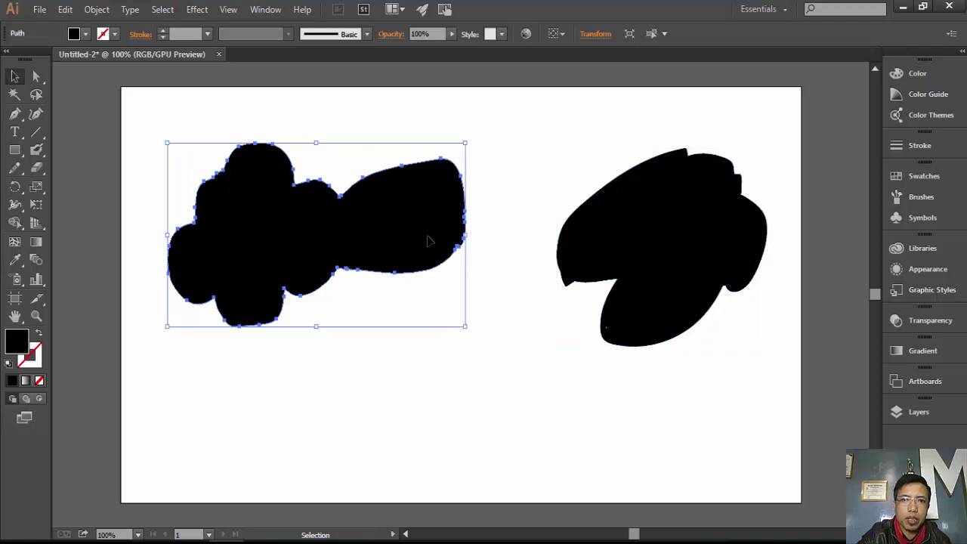
Step: Paint a bridging stroke from the left blob to the right one, then select the merged path
{"action": "left_click", "coordinate": [36, 150]}
{"action": "mouse_move", "coordinate": [462, 234]}
{"action": "left_mouse_down"}
{"action": "mouse_move", "coordinate": [518, 190]}
{"action": "mouse_move", "coordinate": [476, 189]}
{"action": "mouse_move", "coordinate": [495, 204]}
{"action": "mouse_move", "coordinate": [512, 194]}
{"action": "mouse_move", "coordinate": [621, 244]}
{"action": "mouse_move", "coordinate": [507, 210]}
{"action": "mouse_move", "coordinate": [555, 233]}
{"action": "mouse_move", "coordinate": [584, 216]}
{"action": "left_mouse_up"}
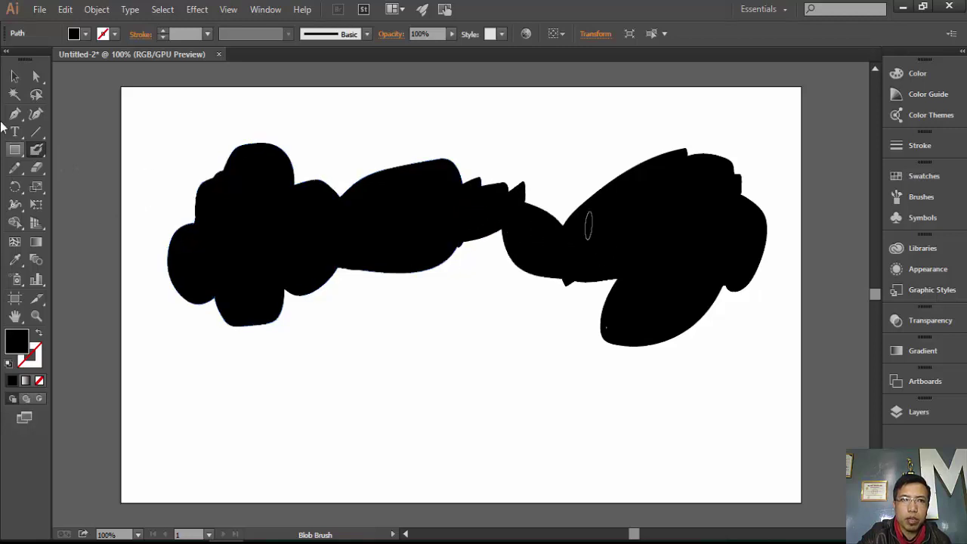
{"action": "key", "text": "ctrl+shift+a"}
{"action": "key", "text": "v"}
{"action": "left_click", "coordinate": [598, 248]}
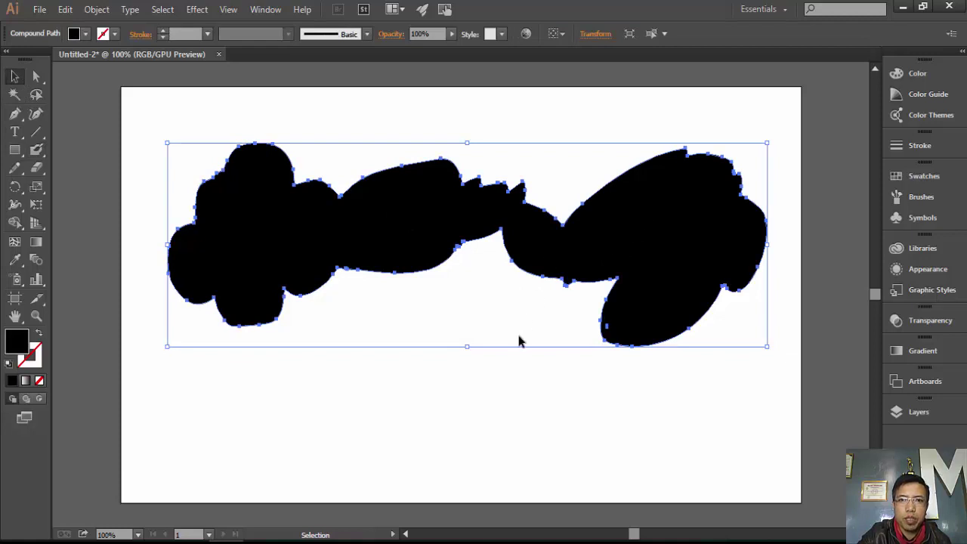
{"action": "left_click", "coordinate": [513, 381]}
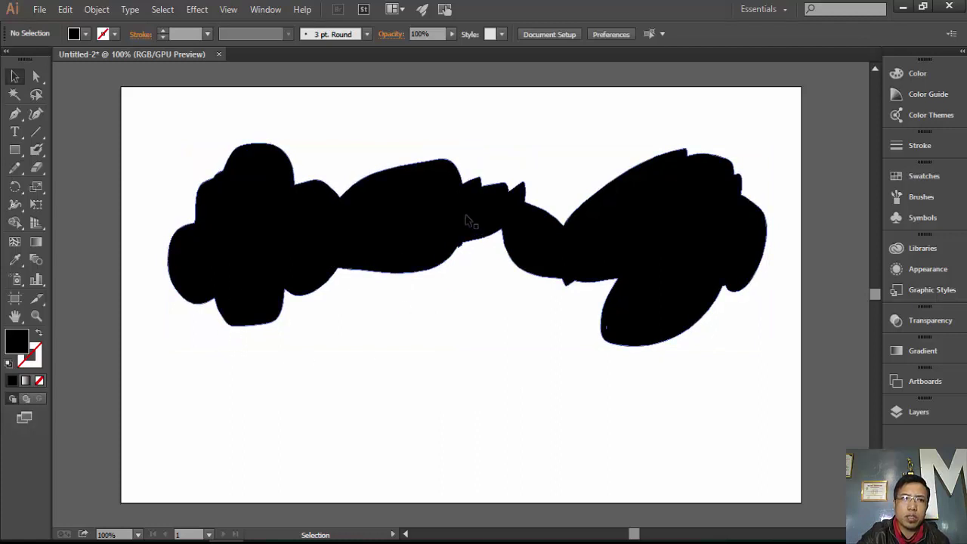
{"action": "left_click", "coordinate": [326, 223]}
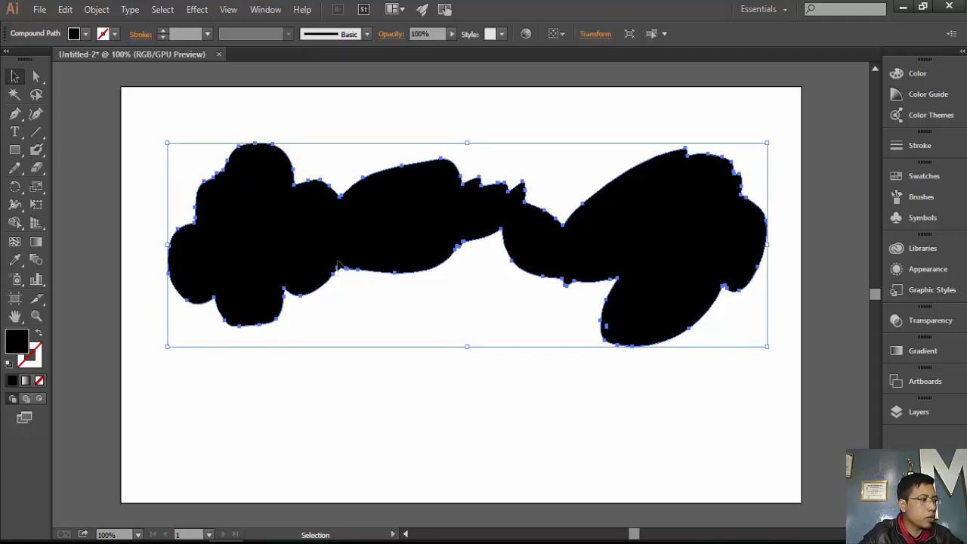
Step: Reshape anchors at the blob's top notch, then nudge the whole blob slightly right
{"action": "key", "text": "a"}
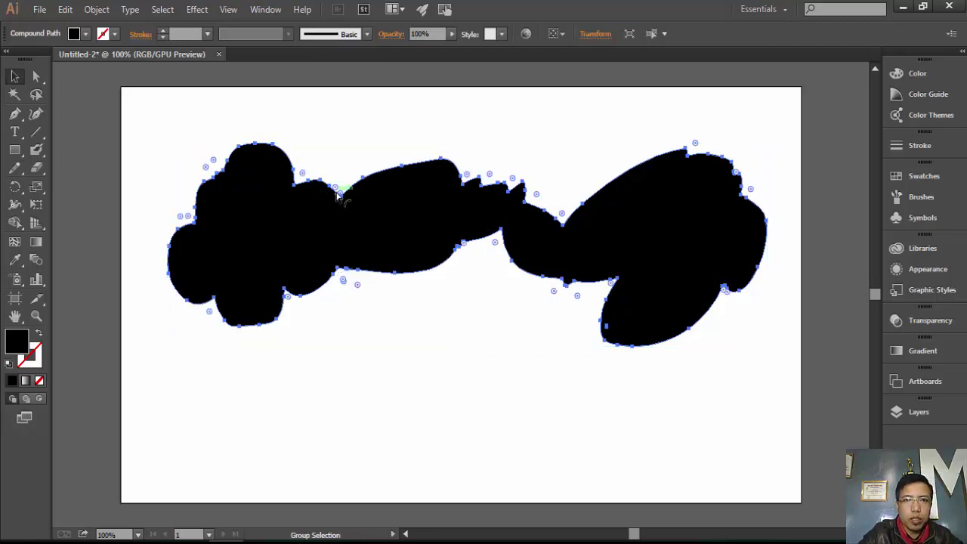
{"action": "key", "text": "ctrl"}
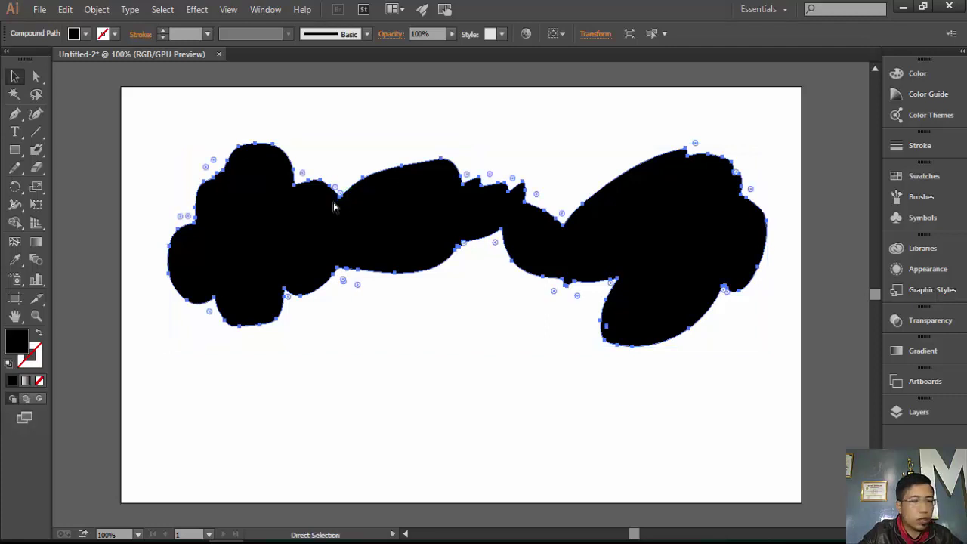
{"action": "key", "text": "ctrl"}
{"action": "mouse_move", "coordinate": [340, 202]}
{"action": "left_mouse_down"}
{"action": "mouse_move", "coordinate": [426, 167]}
{"action": "mouse_move", "coordinate": [473, 183]}
{"action": "left_mouse_up"}
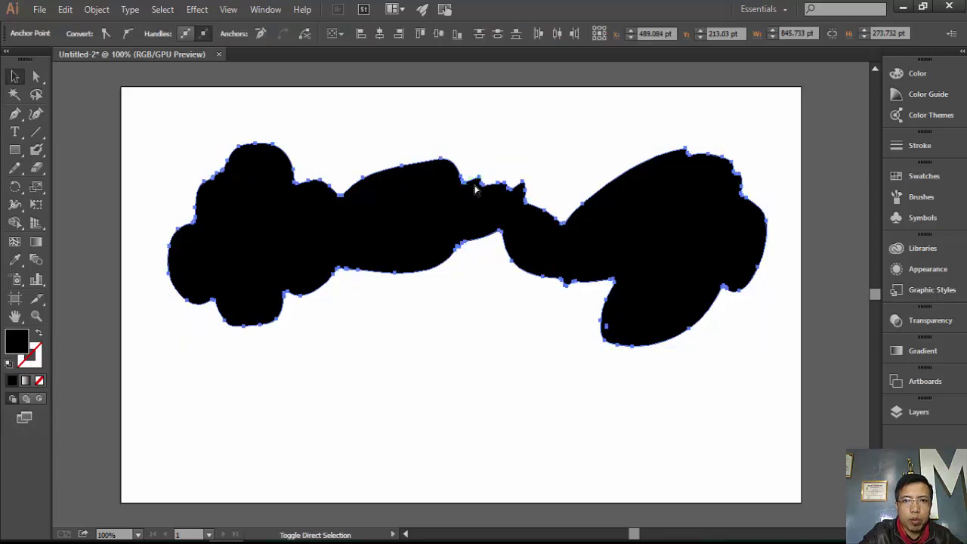
{"action": "left_click_drag", "start_coordinate": [471, 185], "coordinate": [489, 204]}
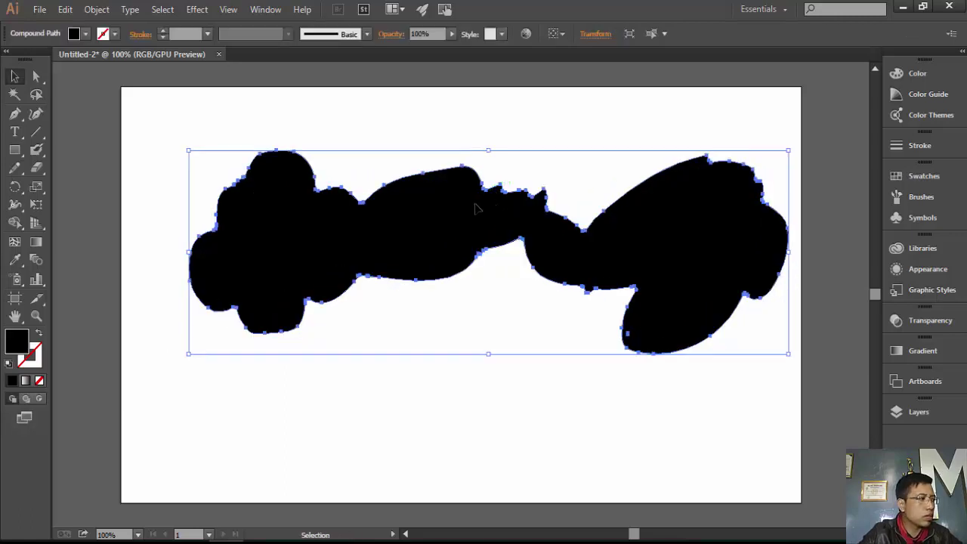
{"action": "left_click_drag", "start_coordinate": [489, 198], "coordinate": [513, 190]}
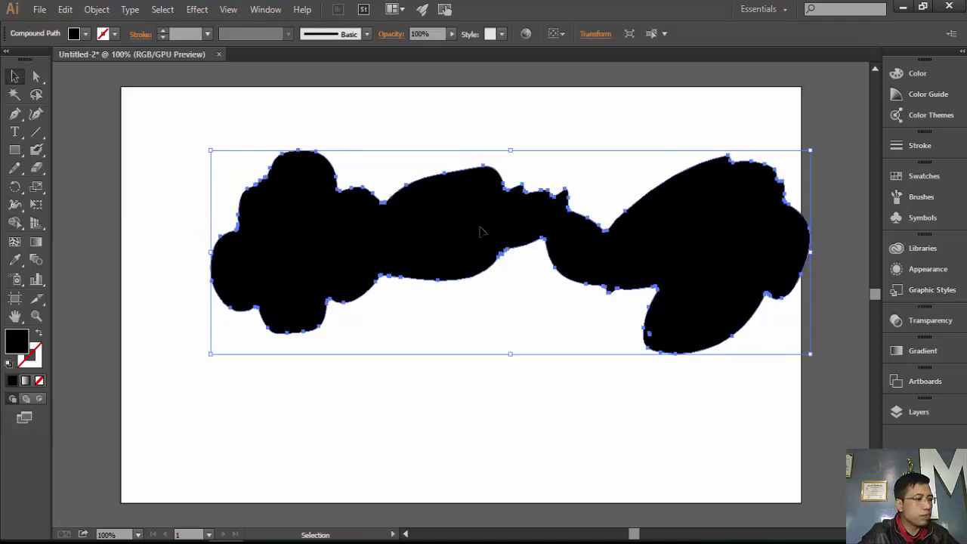
Step: Delete the merged blob and paint a new wide black blob across the upper artboard
{"action": "key", "text": "Delete"}
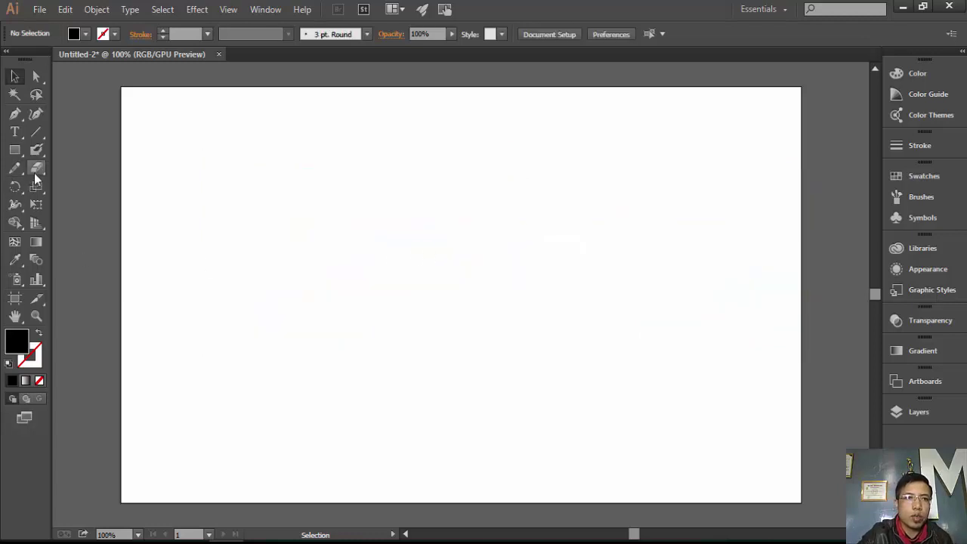
{"action": "left_click_drag", "start_coordinate": [39, 155], "coordinate": [76, 166]}
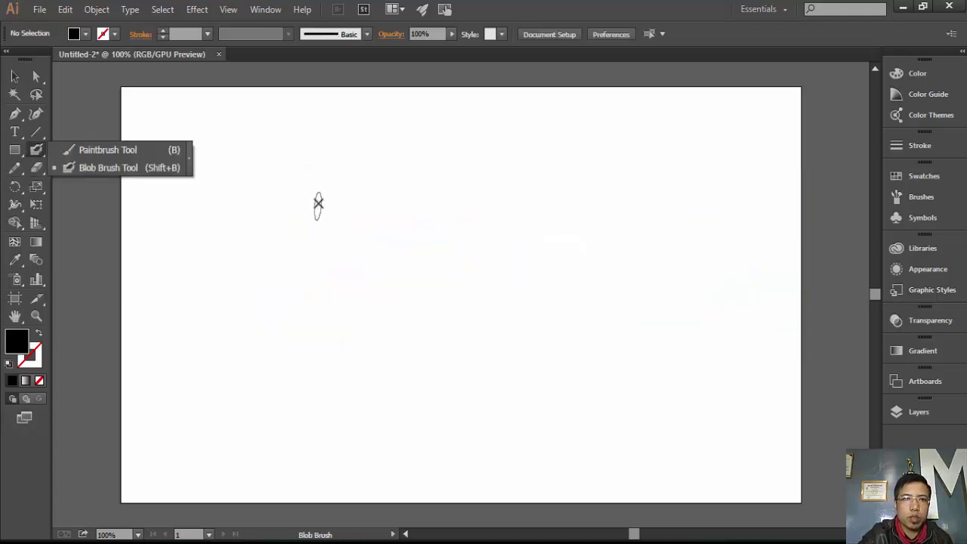
{"action": "mouse_move", "coordinate": [320, 193]}
{"action": "left_mouse_down"}
{"action": "mouse_move", "coordinate": [294, 266]}
{"action": "mouse_move", "coordinate": [369, 280]}
{"action": "mouse_move", "coordinate": [537, 259]}
{"action": "mouse_move", "coordinate": [602, 287]}
{"action": "mouse_move", "coordinate": [730, 214]}
{"action": "mouse_move", "coordinate": [503, 182]}
{"action": "mouse_move", "coordinate": [367, 176]}
{"action": "mouse_move", "coordinate": [302, 201]}
{"action": "mouse_move", "coordinate": [386, 190]}
{"action": "mouse_move", "coordinate": [310, 168]}
{"action": "mouse_move", "coordinate": [306, 243]}
{"action": "mouse_move", "coordinate": [289, 256]}
{"action": "mouse_move", "coordinate": [374, 216]}
{"action": "mouse_move", "coordinate": [280, 242]}
{"action": "mouse_move", "coordinate": [372, 206]}
{"action": "mouse_move", "coordinate": [464, 203]}
{"action": "left_mouse_up"}
{"action": "mouse_move", "coordinate": [397, 222]}
{"action": "left_mouse_down"}
{"action": "mouse_move", "coordinate": [360, 264]}
{"action": "mouse_move", "coordinate": [385, 223]}
{"action": "mouse_move", "coordinate": [511, 205]}
{"action": "mouse_move", "coordinate": [358, 212]}
{"action": "mouse_move", "coordinate": [467, 228]}
{"action": "mouse_move", "coordinate": [378, 241]}
{"action": "mouse_move", "coordinate": [488, 254]}
{"action": "mouse_move", "coordinate": [495, 264]}
{"action": "mouse_move", "coordinate": [539, 231]}
{"action": "mouse_move", "coordinate": [448, 258]}
{"action": "mouse_move", "coordinate": [529, 218]}
{"action": "mouse_move", "coordinate": [553, 227]}
{"action": "mouse_move", "coordinate": [520, 211]}
{"action": "mouse_move", "coordinate": [610, 201]}
{"action": "mouse_move", "coordinate": [727, 216]}
{"action": "mouse_move", "coordinate": [627, 275]}
{"action": "mouse_move", "coordinate": [691, 261]}
{"action": "mouse_move", "coordinate": [587, 275]}
{"action": "mouse_move", "coordinate": [550, 255]}
{"action": "mouse_move", "coordinate": [695, 224]}
{"action": "mouse_move", "coordinate": [566, 232]}
{"action": "mouse_move", "coordinate": [589, 228]}
{"action": "mouse_move", "coordinate": [587, 259]}
{"action": "mouse_move", "coordinate": [610, 259]}
{"action": "mouse_move", "coordinate": [541, 268]}
{"action": "left_mouse_up"}
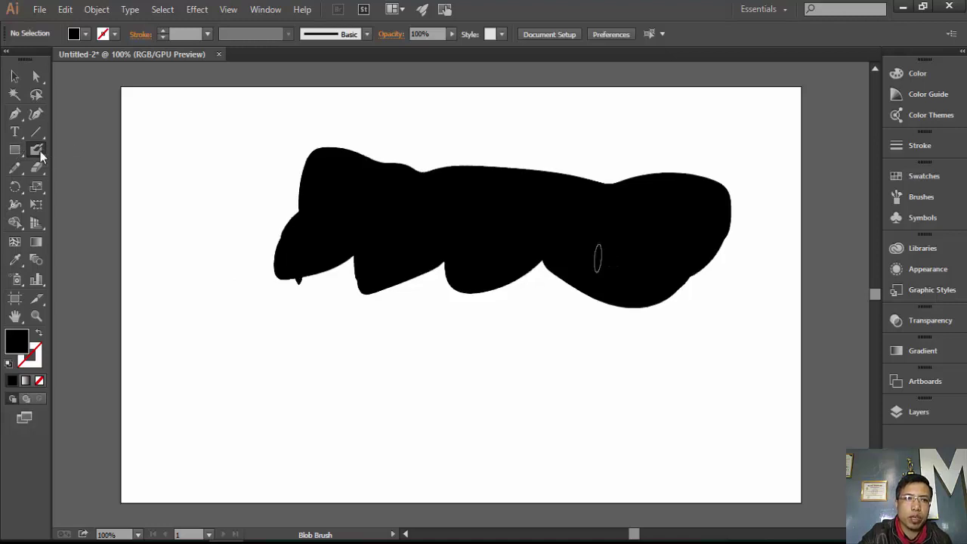
{"action": "left_click_drag", "start_coordinate": [40, 151], "coordinate": [104, 153]}
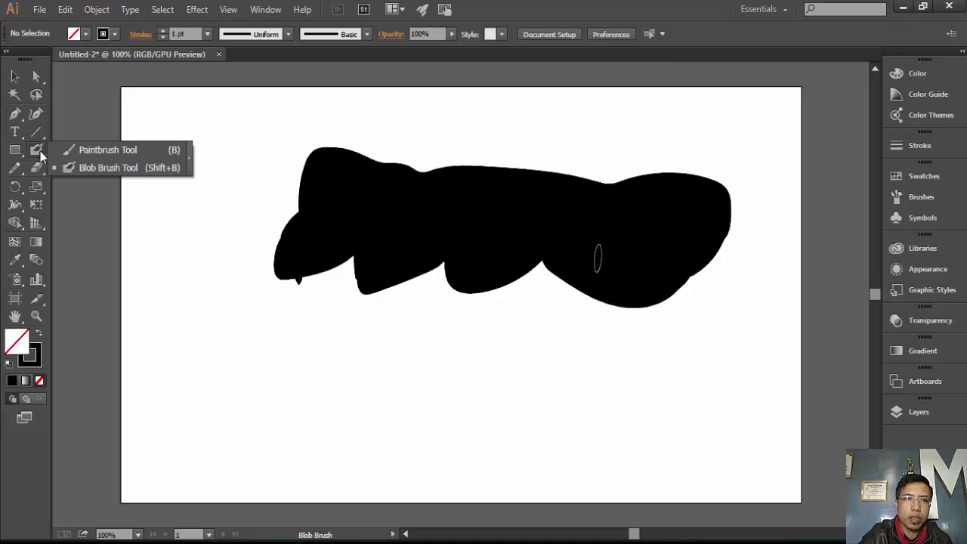
Step: Select the wide black blob to show its strokes merged into one path
{"action": "left_click", "coordinate": [126, 167]}
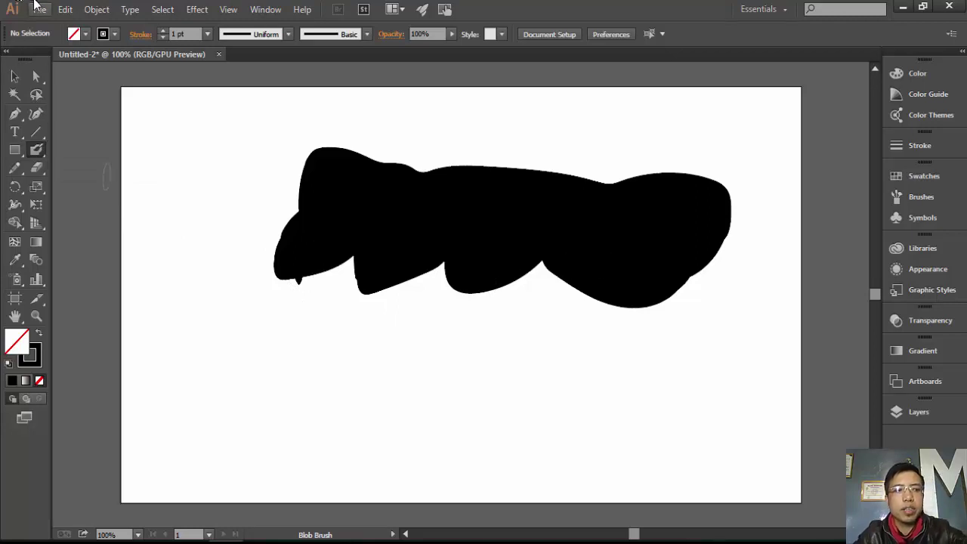
{"action": "left_click", "coordinate": [14, 77]}
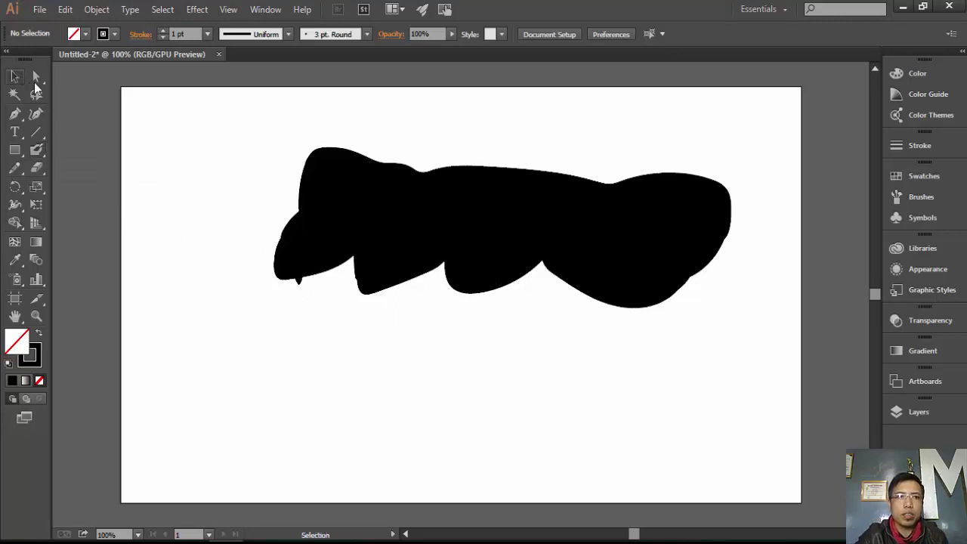
{"action": "left_click", "coordinate": [464, 241]}
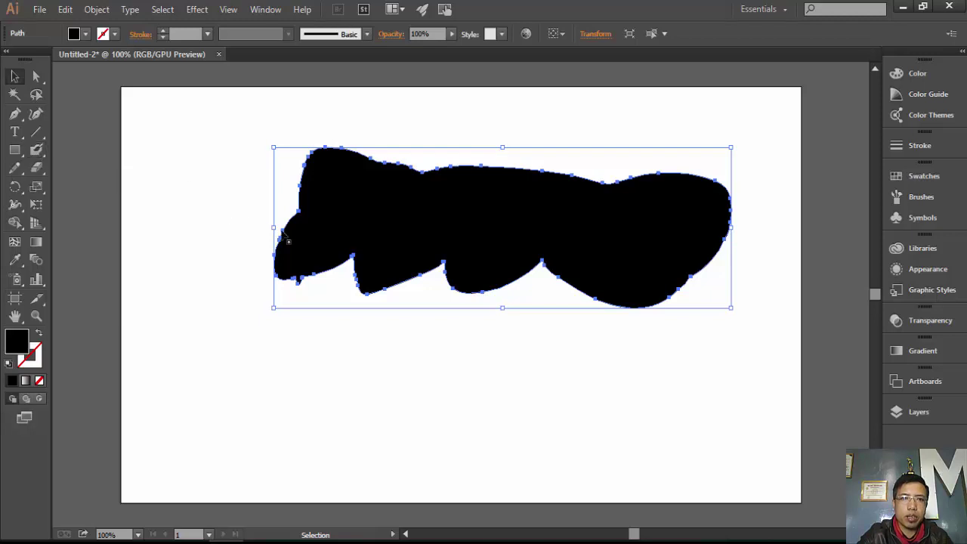
Step: Delete the selected wide black blob, leaving the Untitled-2 artboard empty
{"action": "key", "text": "Delete"}
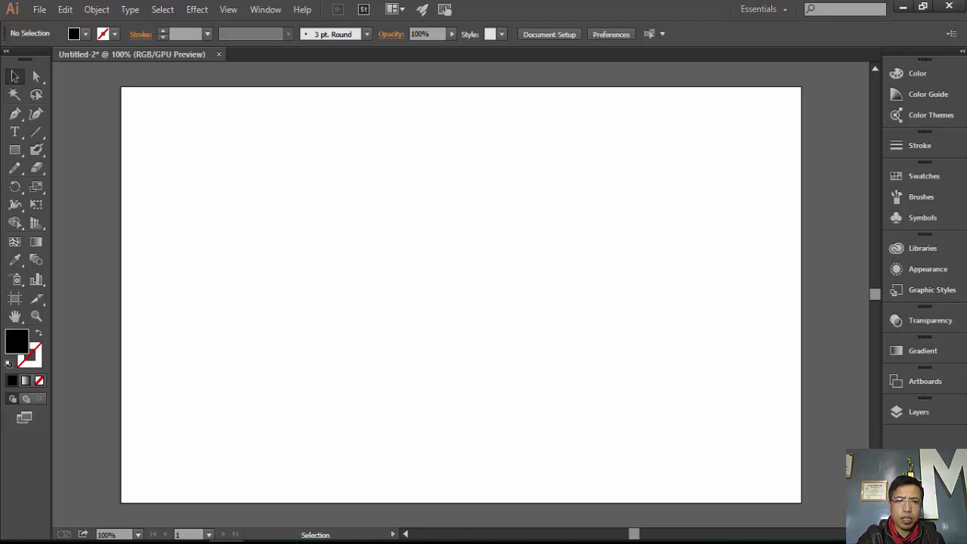
Step: Switch to the PowerPoint slide show advertising the organisation's free training topics
{"action": "left_click", "coordinate": [294, 541]}
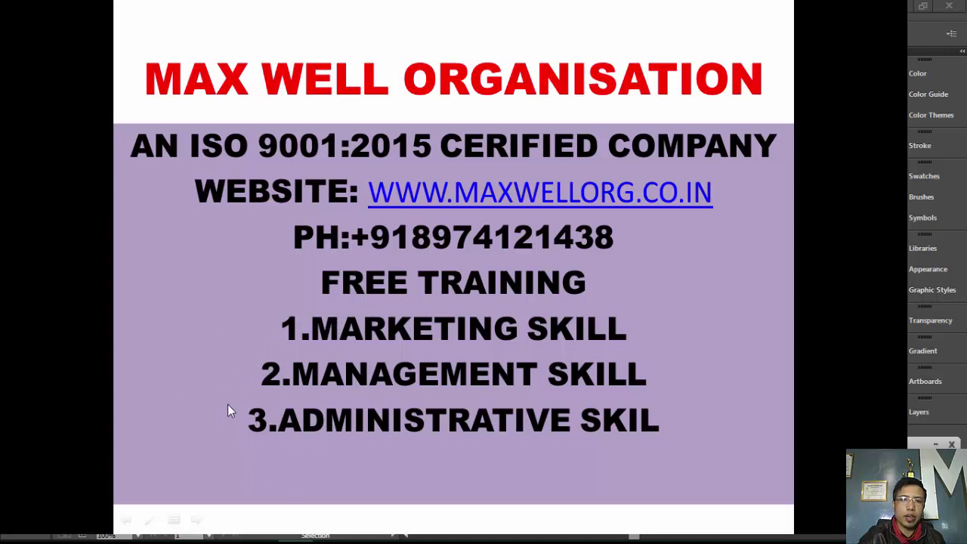
Step: Advance the show to slide 2, the MAX WELL ORGANISATION three-row training chevron chart
{"action": "left_click", "coordinate": [347, 341]}
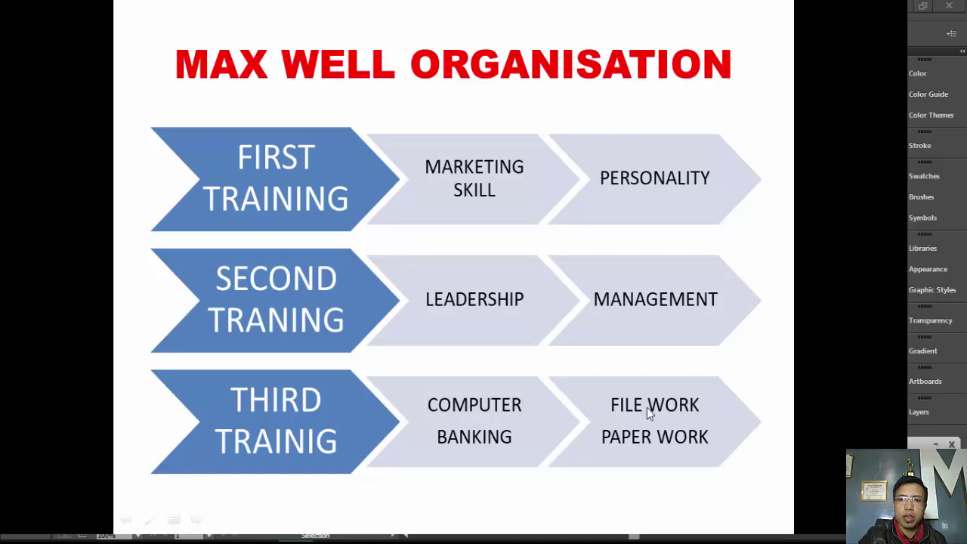
Step: Advance to slide 3, the MAX WELL JOWAI contact details with ISO 9001:2015 certification
{"action": "left_click", "coordinate": [550, 418]}
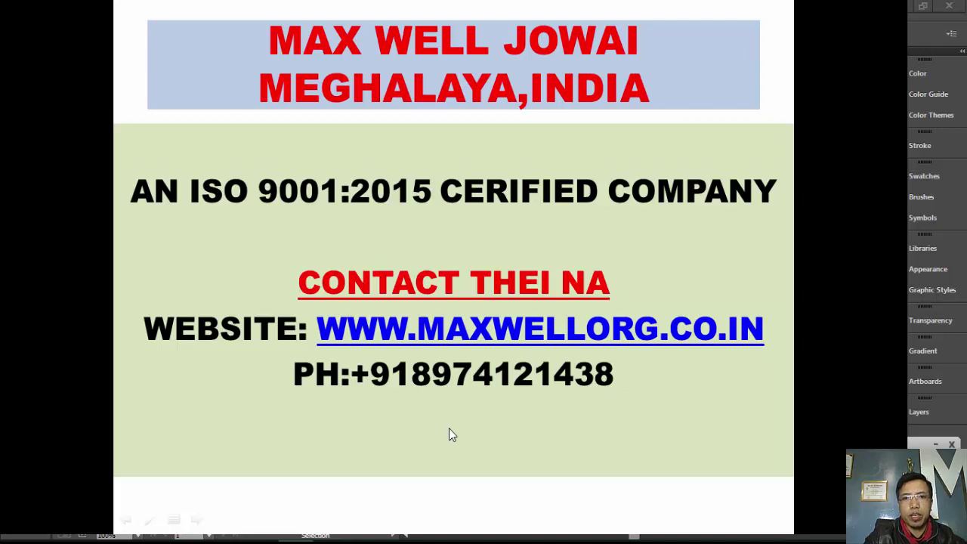
Step: Click past the last slide to end the show, then minimize PowerPoint
{"action": "left_click", "coordinate": [463, 402]}
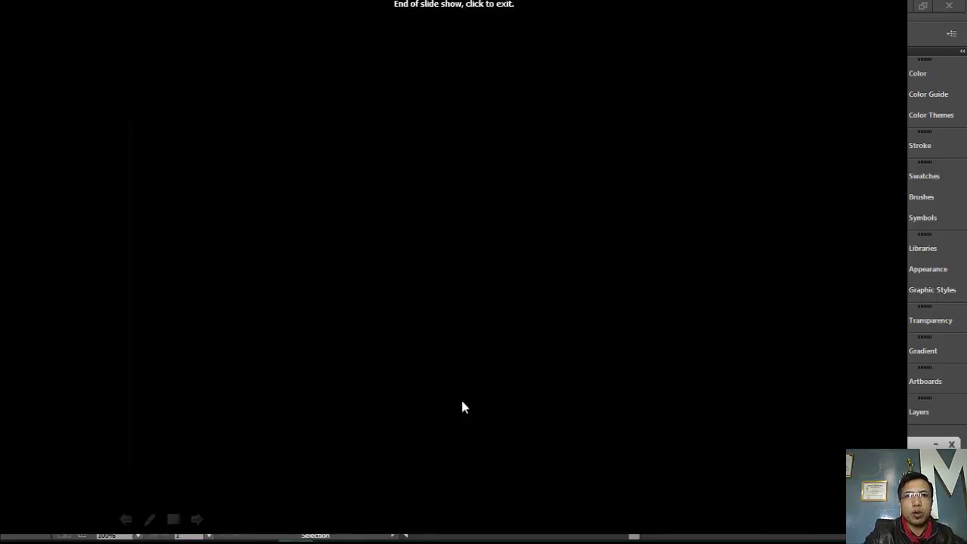
{"action": "left_click", "coordinate": [463, 407]}
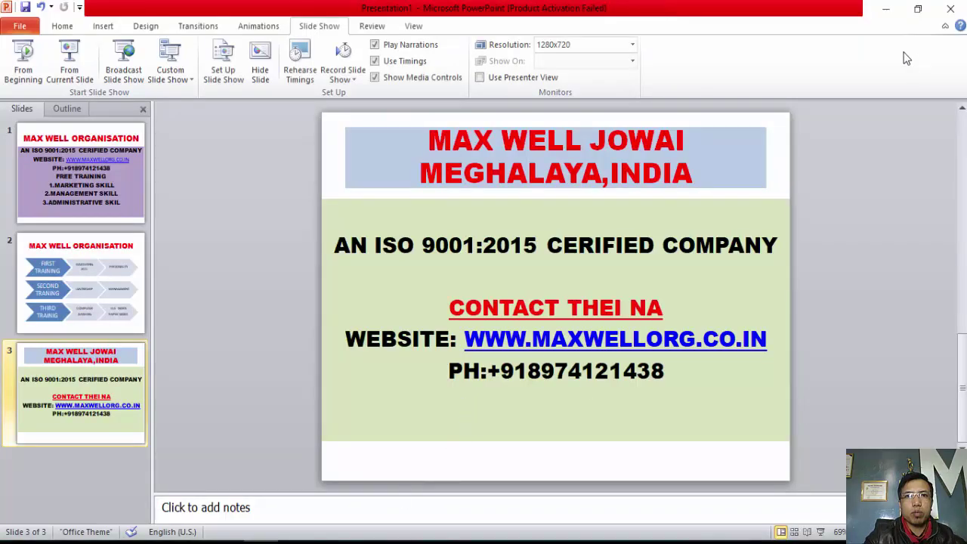
{"action": "left_click", "coordinate": [885, 9]}
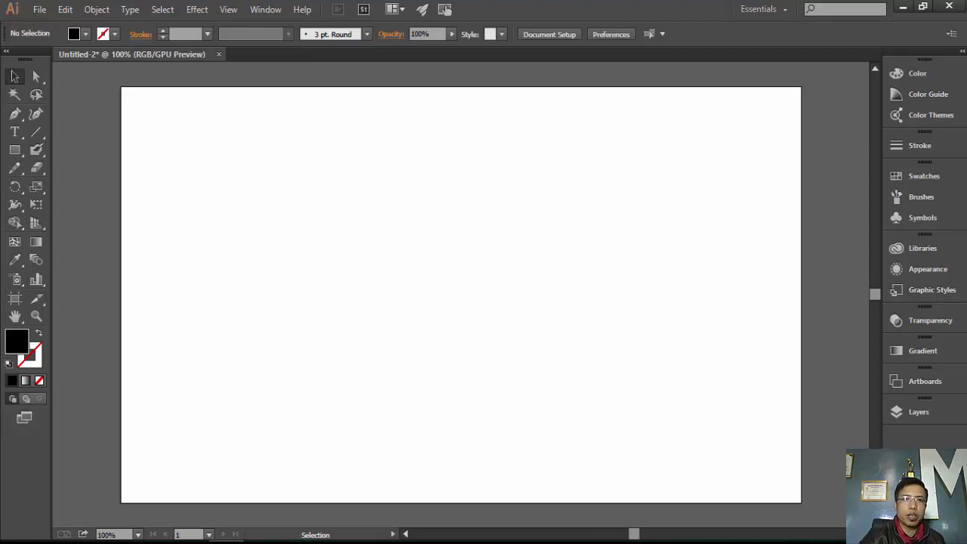
Step: Minimize Illustrator to reveal the desktop and bring up the Camtasia recorder controls
{"action": "left_click", "coordinate": [227, 542]}
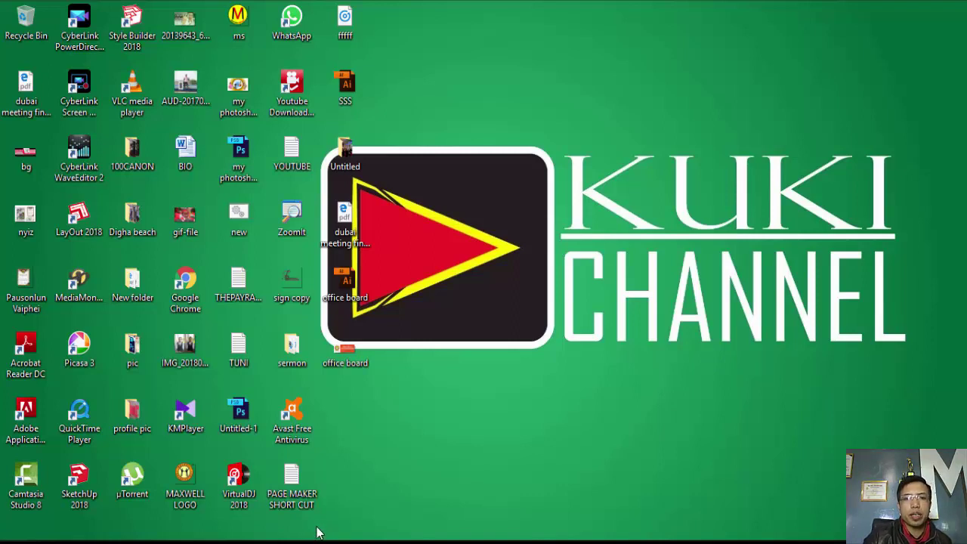
{"action": "left_click", "coordinate": [284, 543]}
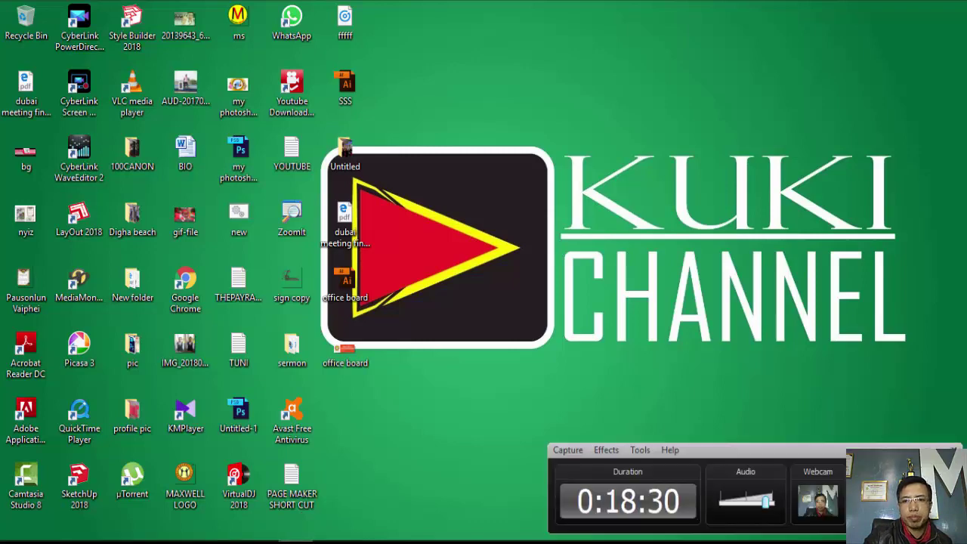